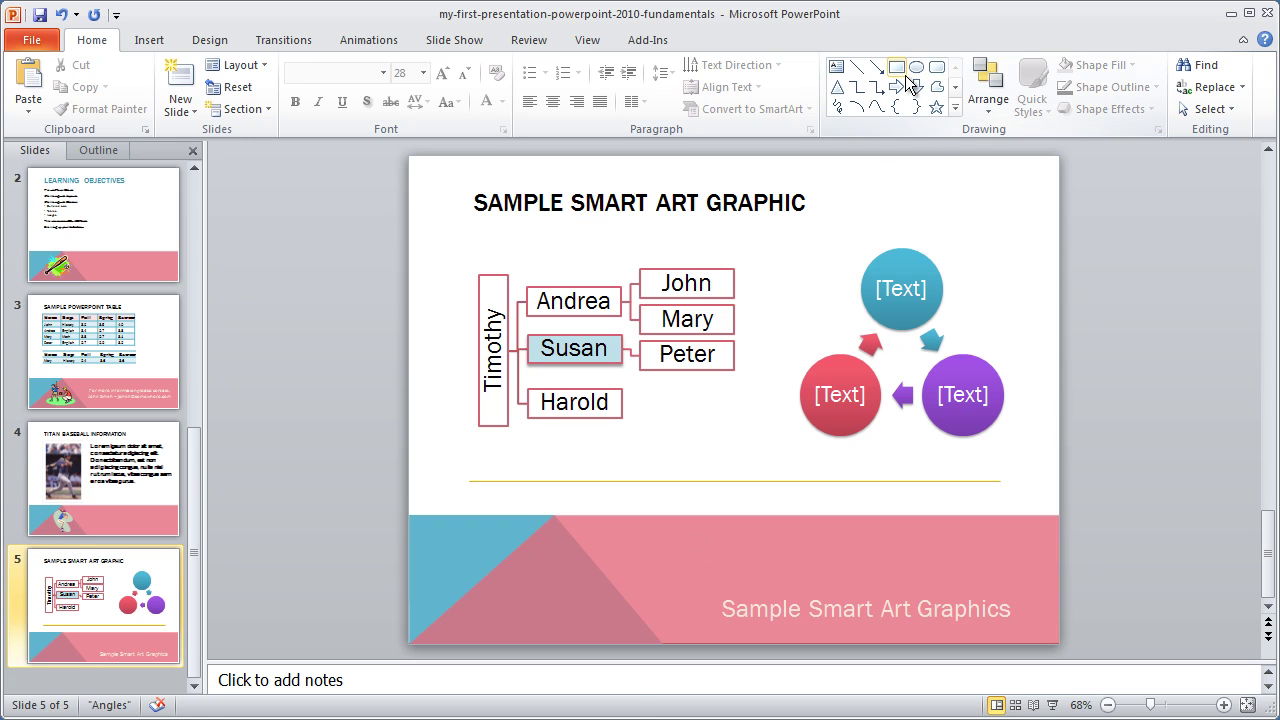
Step: Draw a small orange rectangle on slide 5 below the name chart
left_click(897, 67)
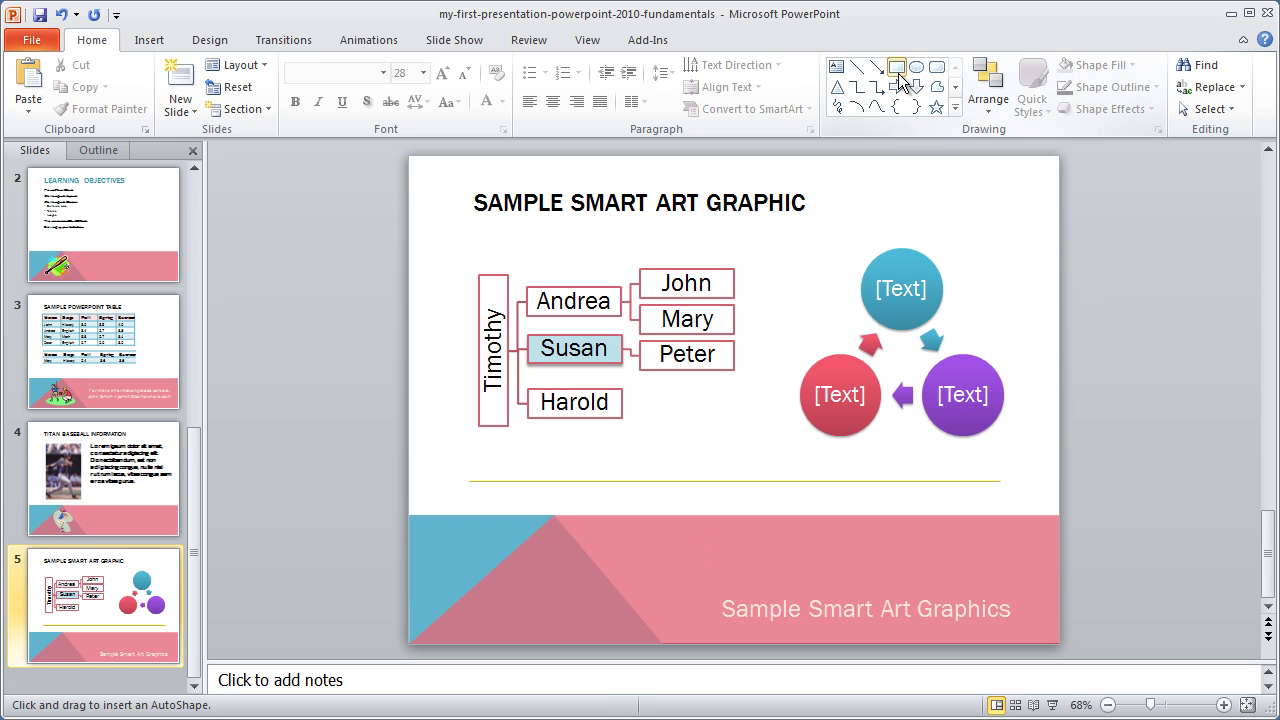
left_click(955, 108)
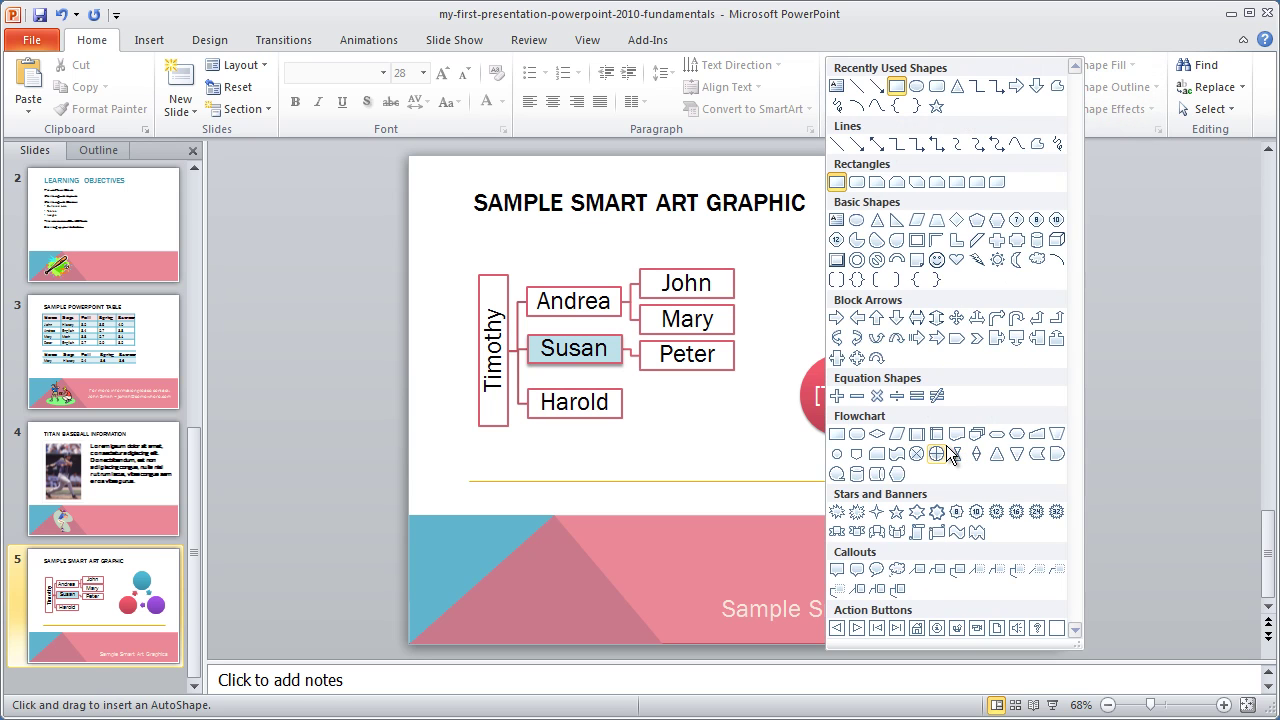
left_click(900, 88)
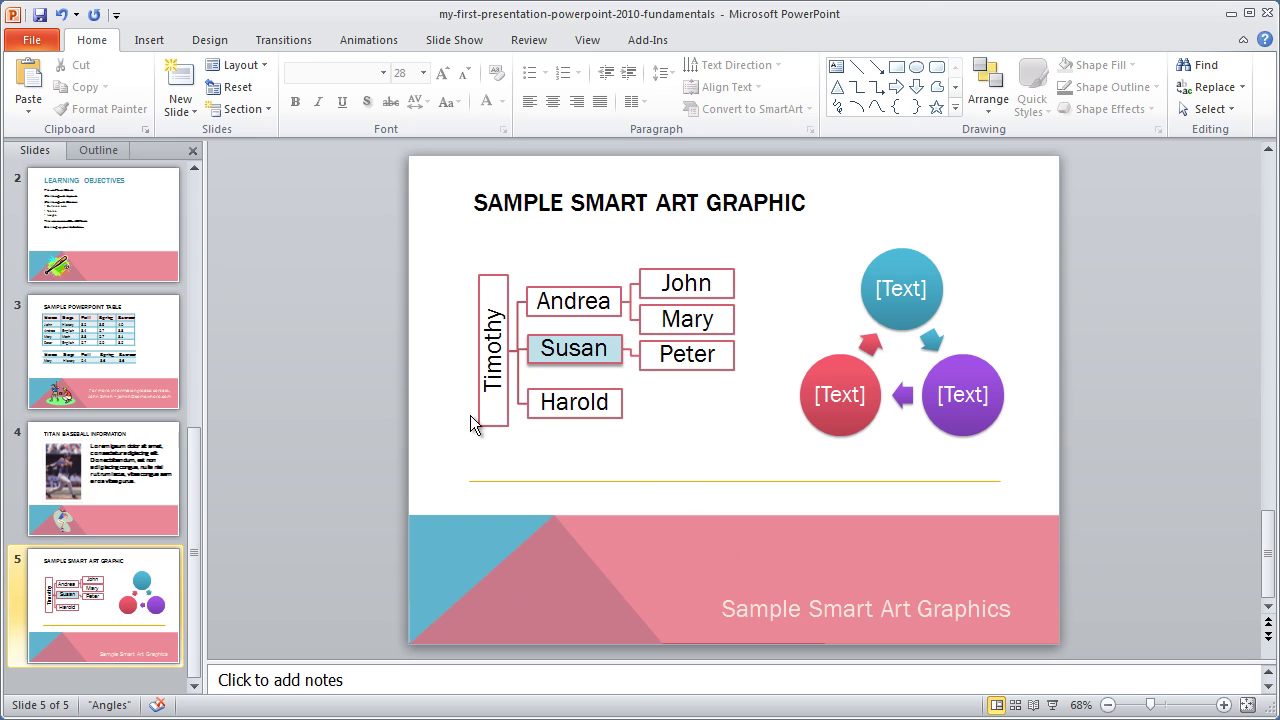
left_click(896, 67)
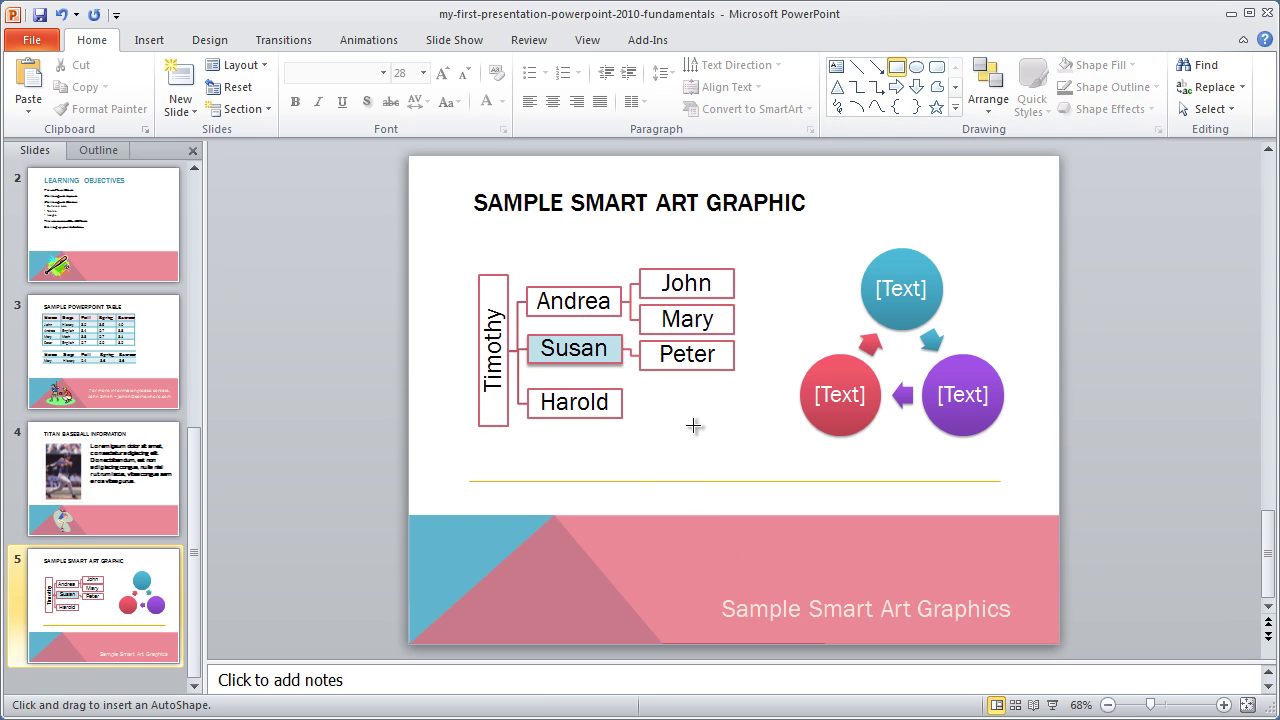
left_click_drag(757, 465, 674, 421)
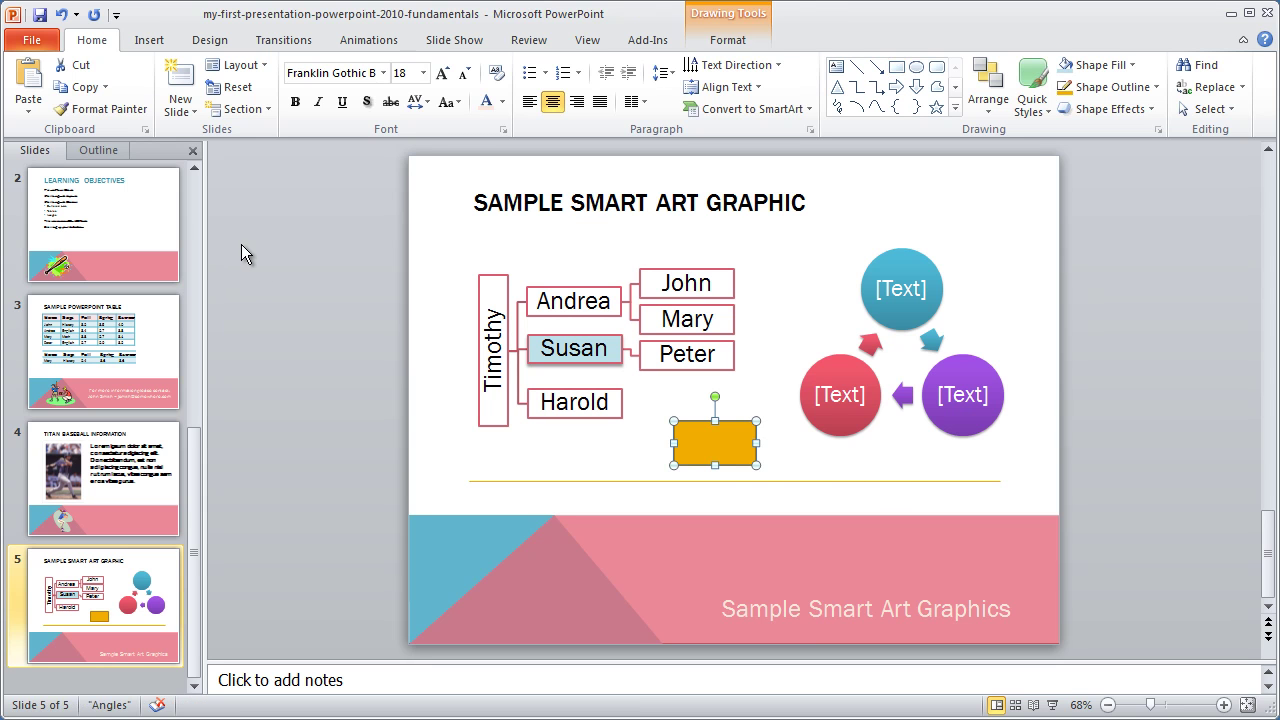
left_click(361, 260)
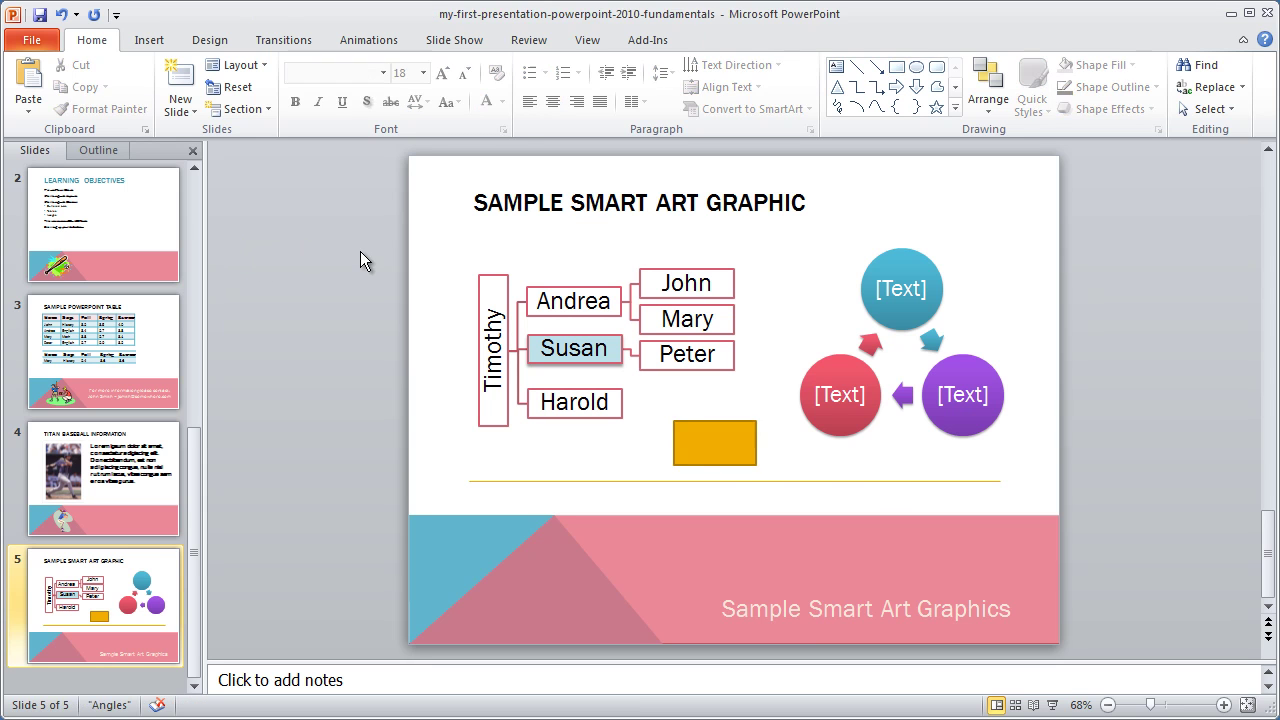
left_click(721, 435)
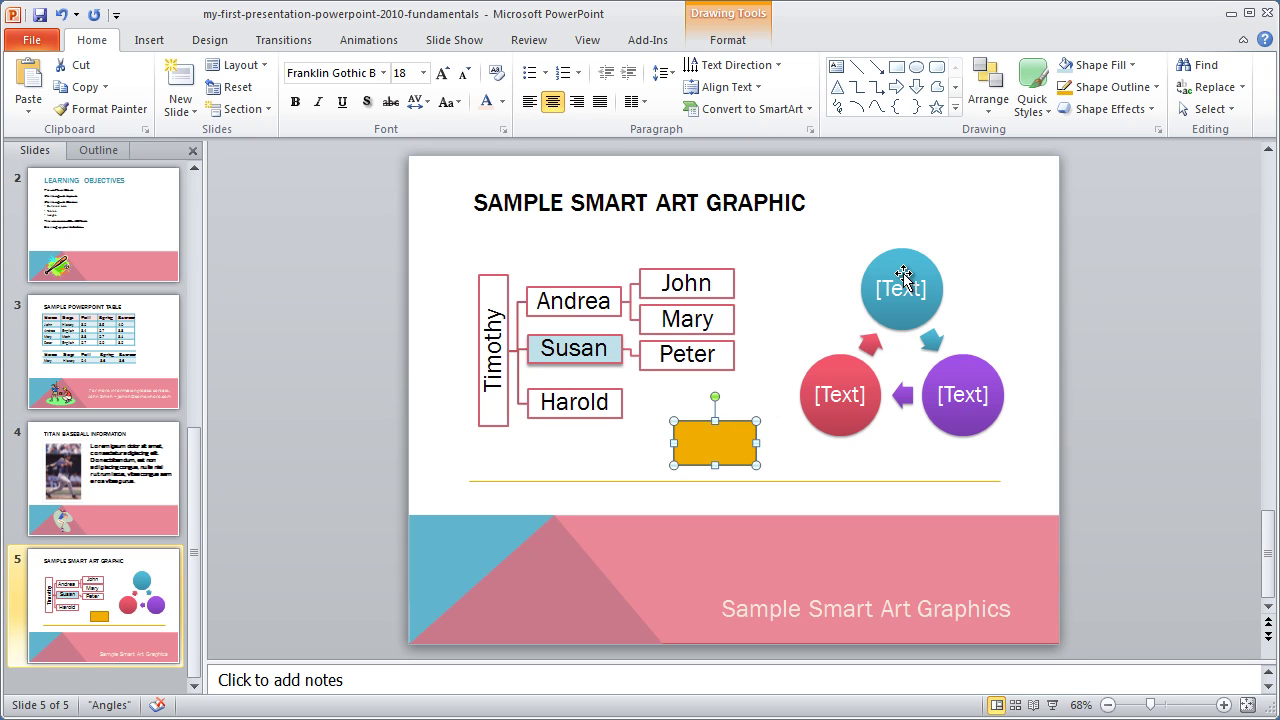
left_click(1133, 64)
left_click(1135, 62)
left_click(1152, 90)
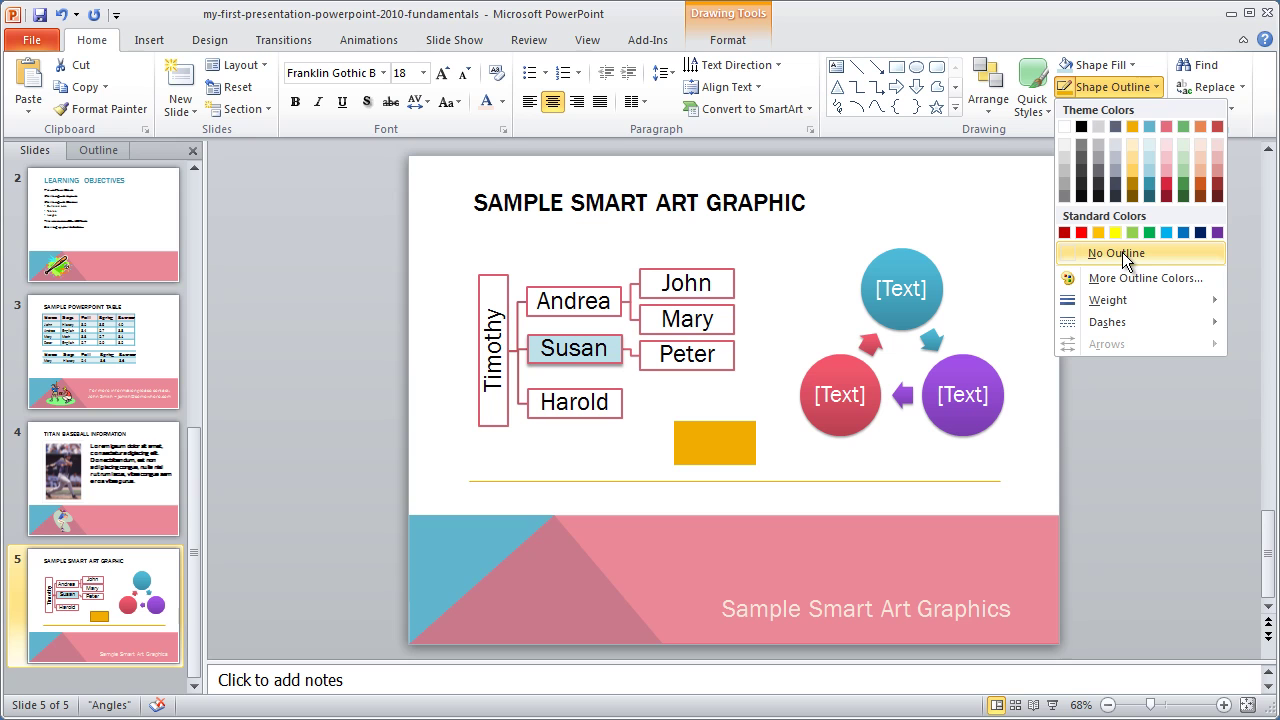
mouse_move(1106, 306)
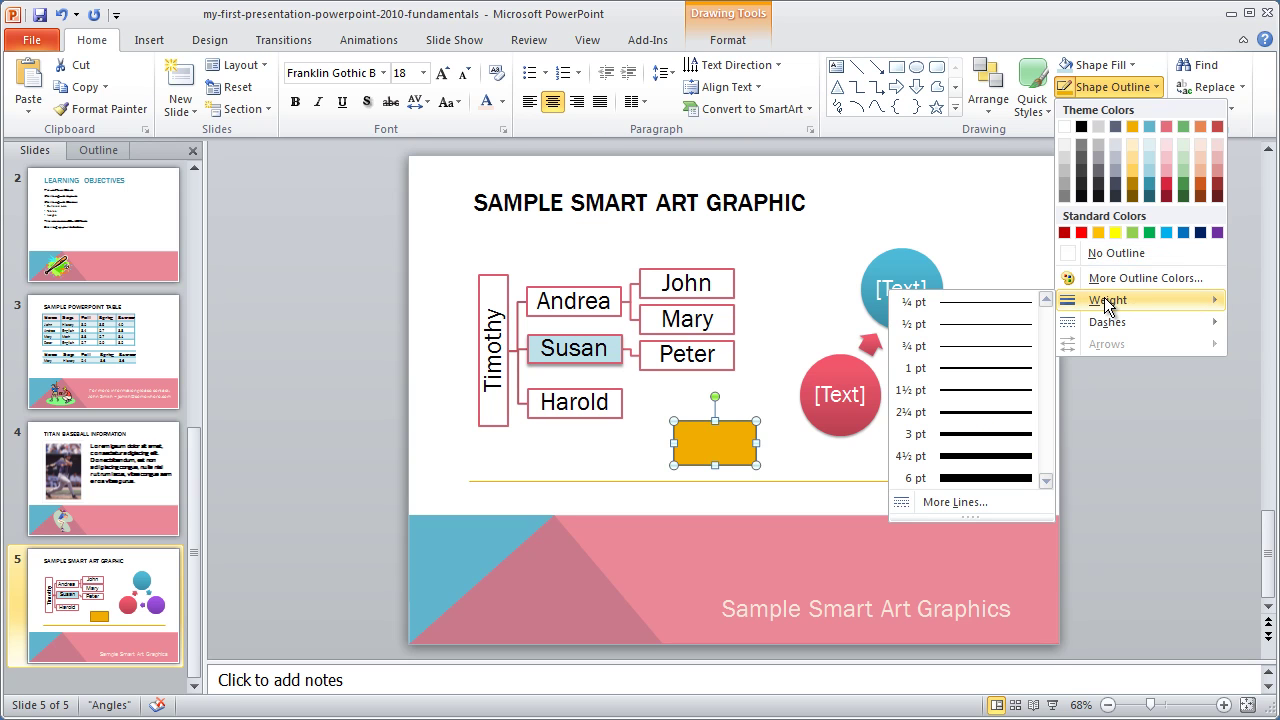
mouse_move(1112, 328)
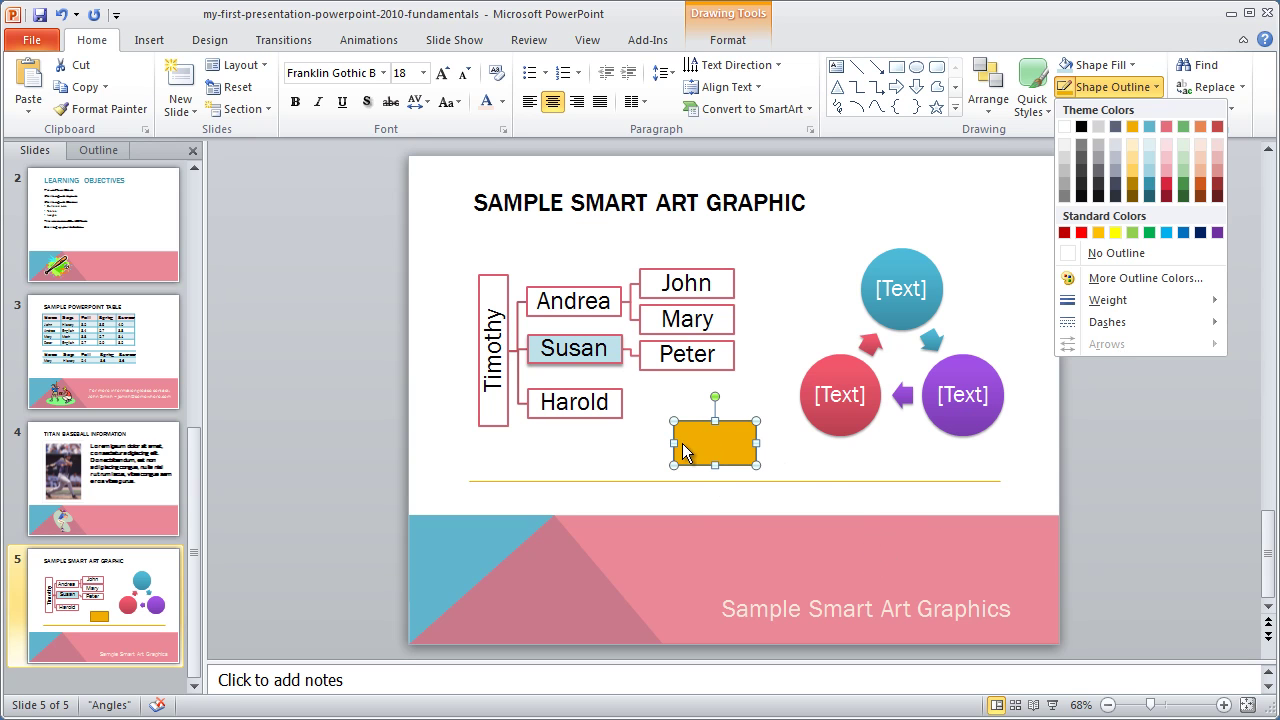
left_click(802, 458)
left_click(813, 483)
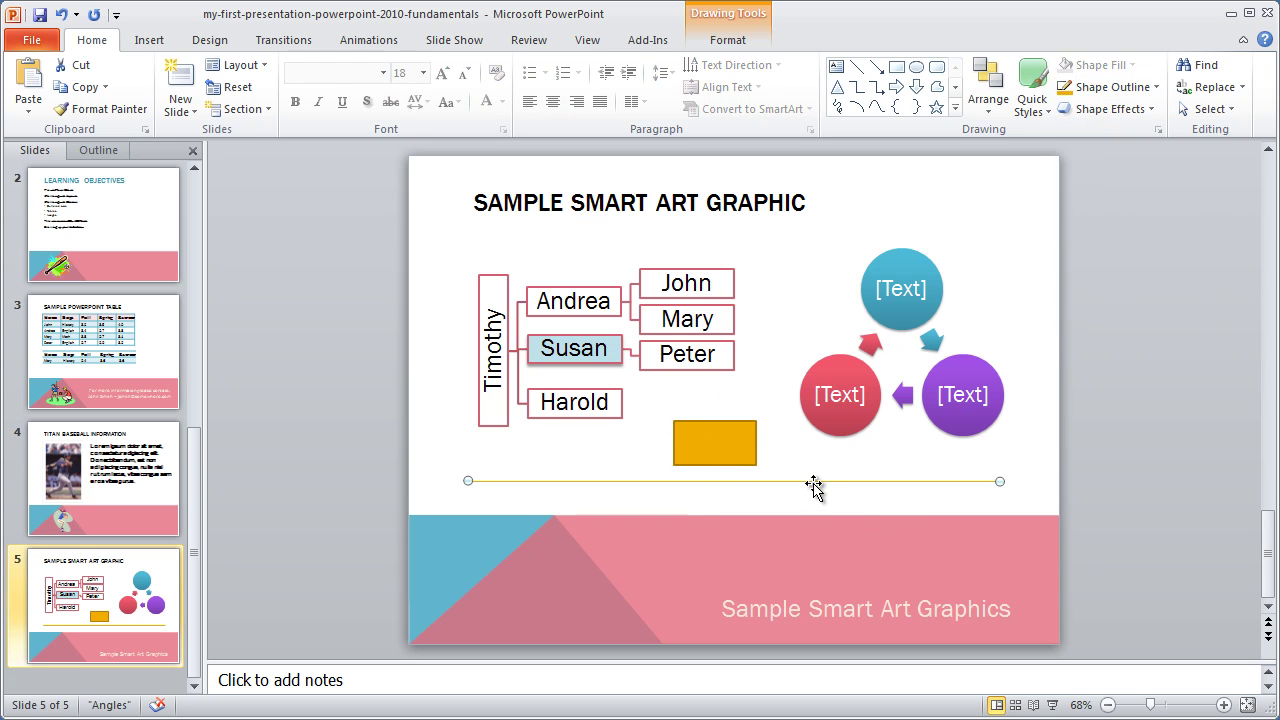
Step: Add a right-pointing arrowhead to the thin yellow line
left_click(1150, 88)
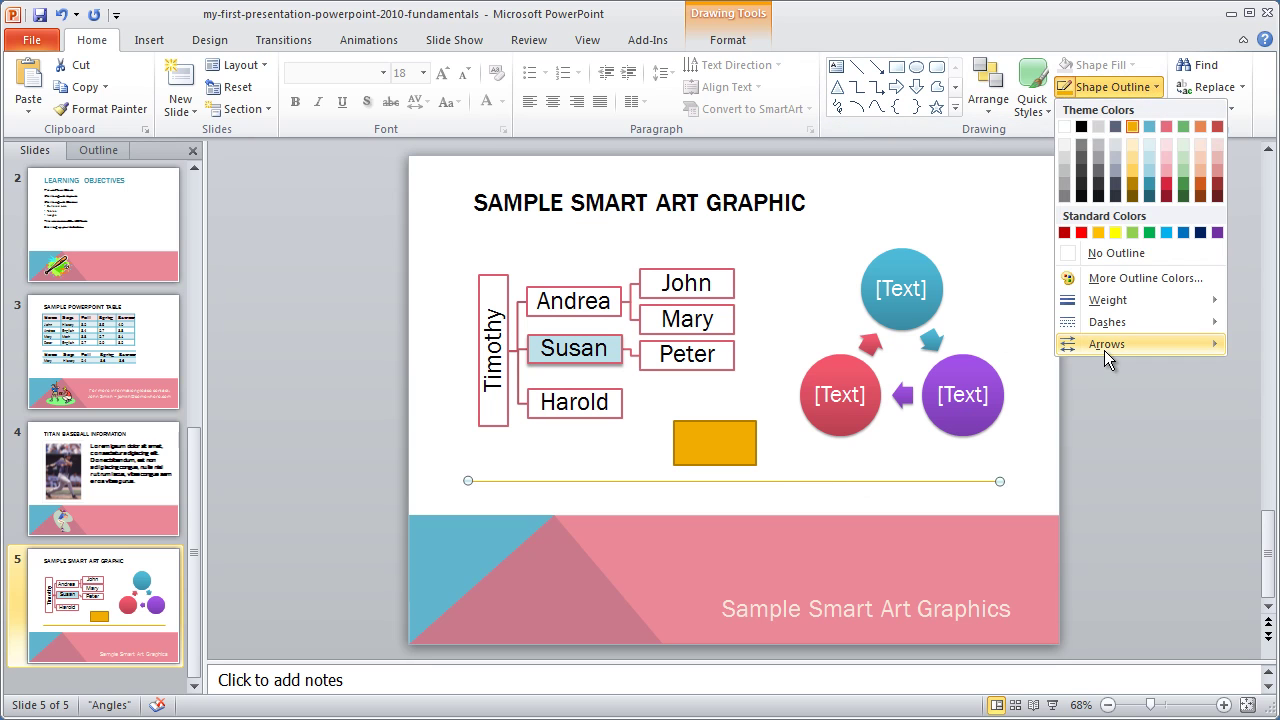
mouse_move(1104, 350)
left_click(973, 416)
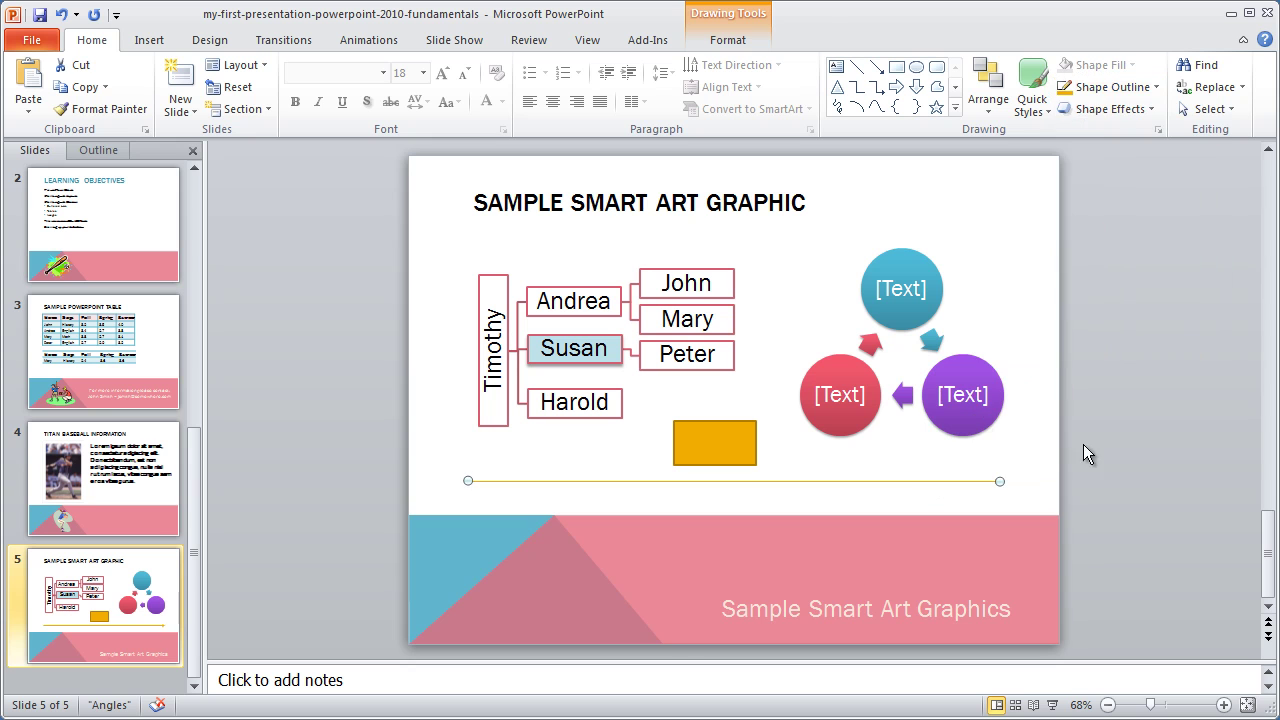
left_click(1020, 487)
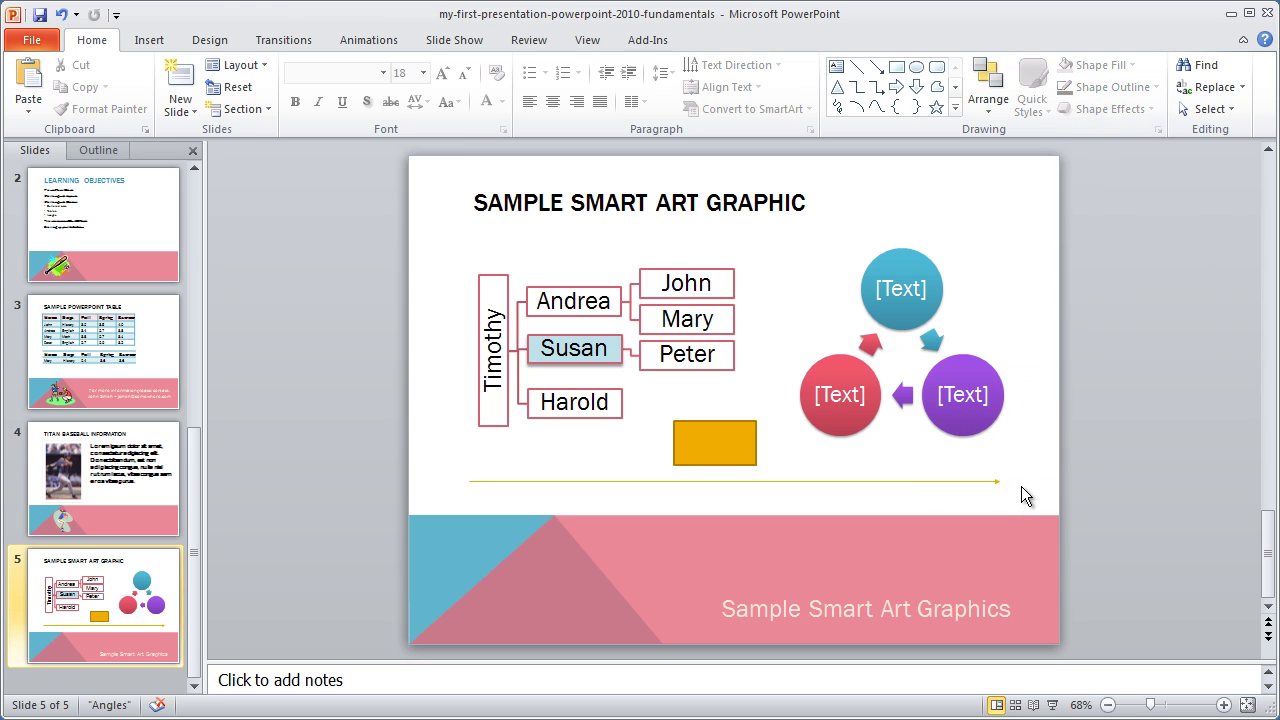
Step: Thicken the arrow line to a 3 pt weight
left_click(971, 484)
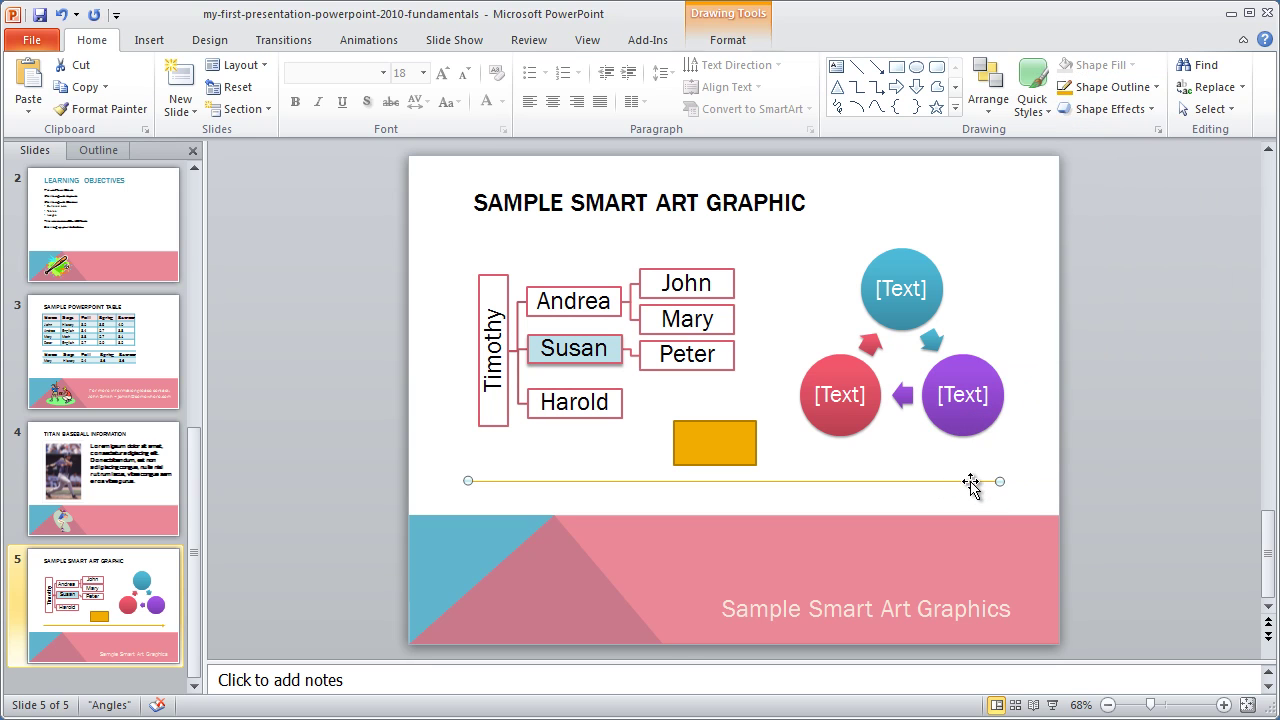
left_click(1150, 87)
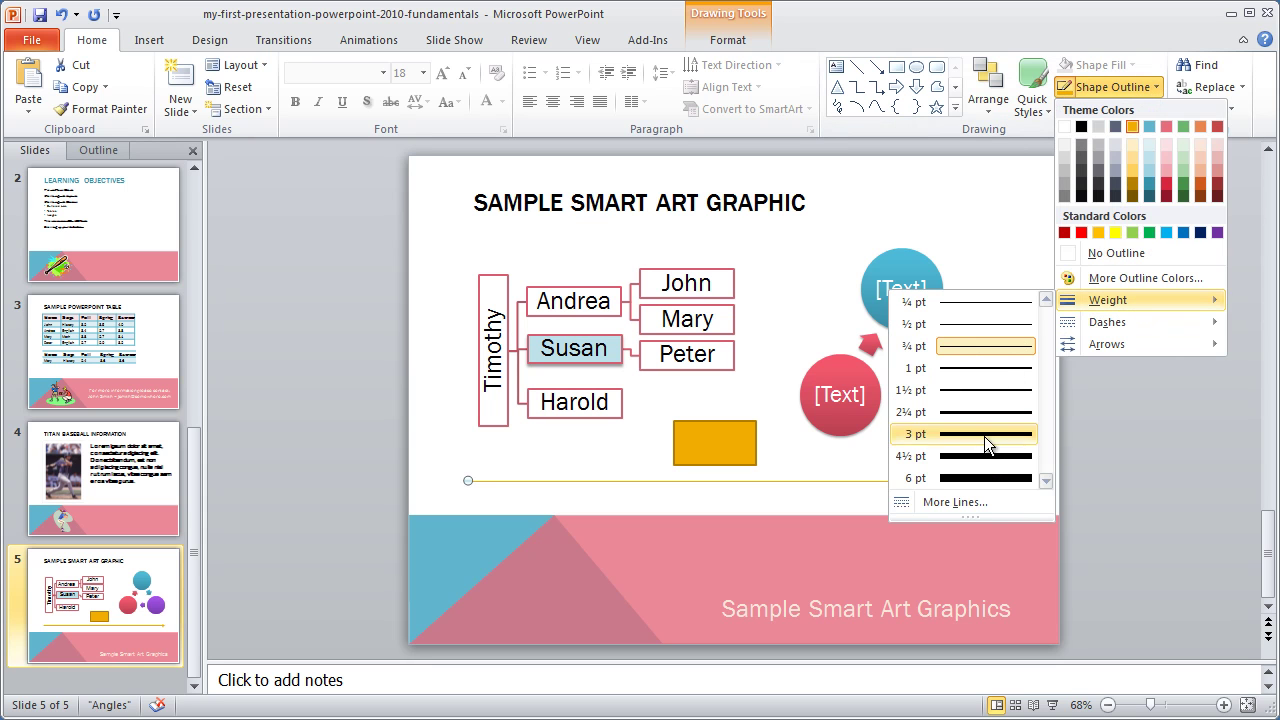
left_click(986, 455)
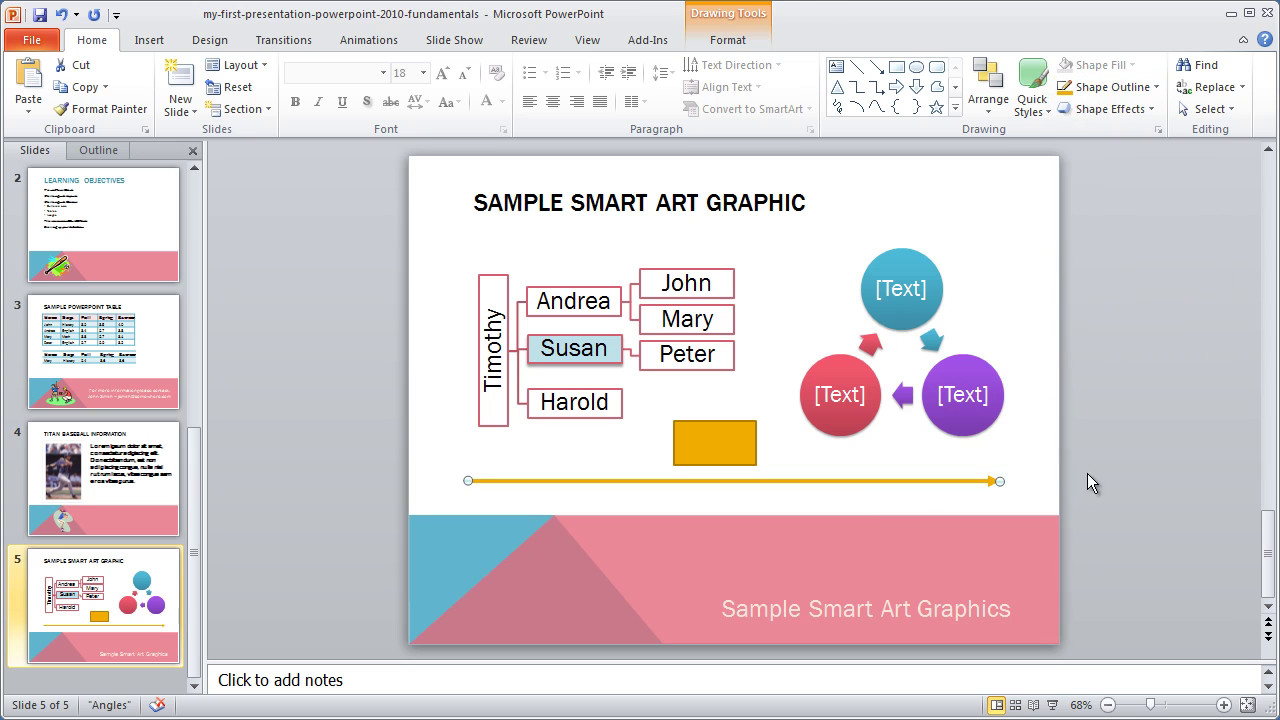
left_click(1077, 472)
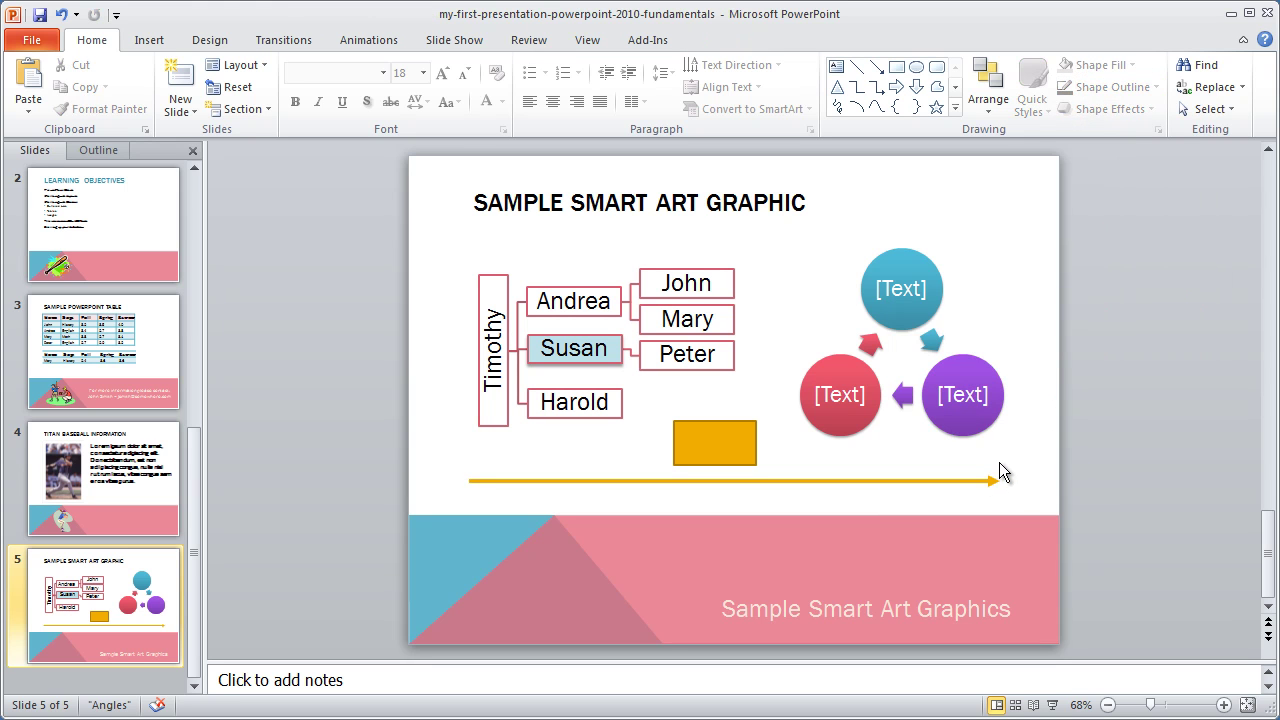
Step: Delete the orange rectangle from slide 5
left_click(704, 452)
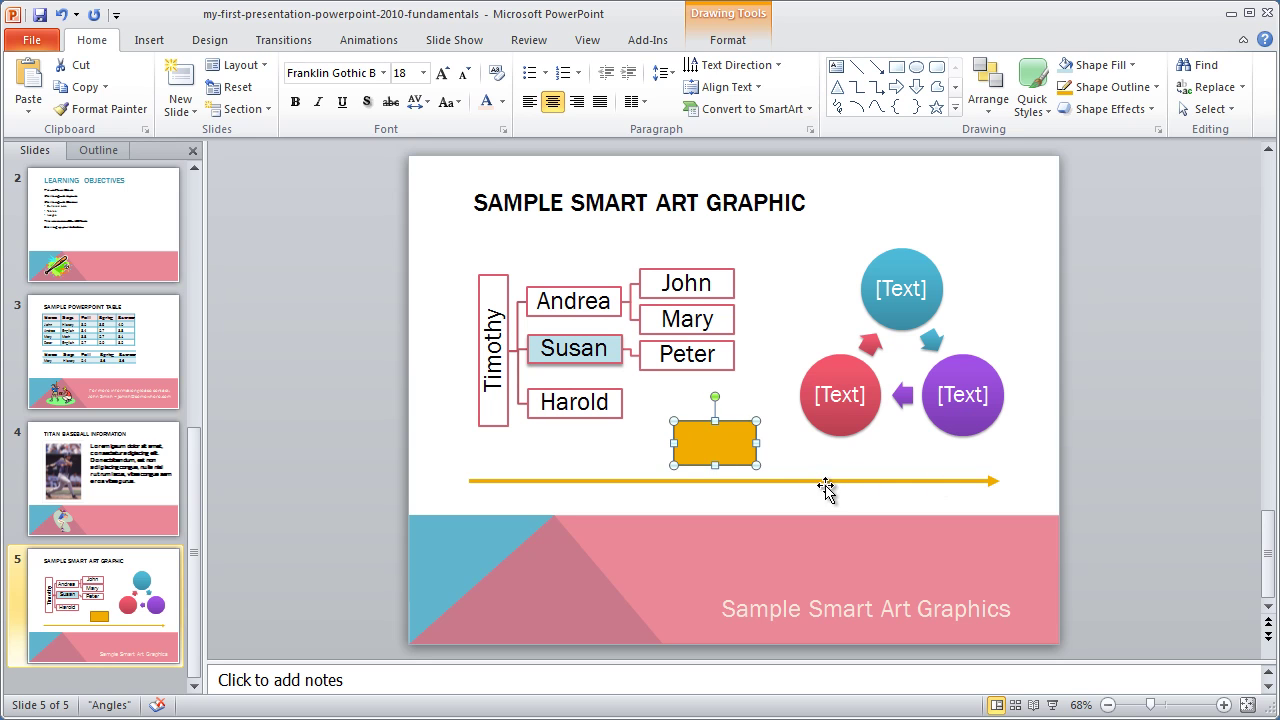
left_click(825, 482)
left_click(735, 444)
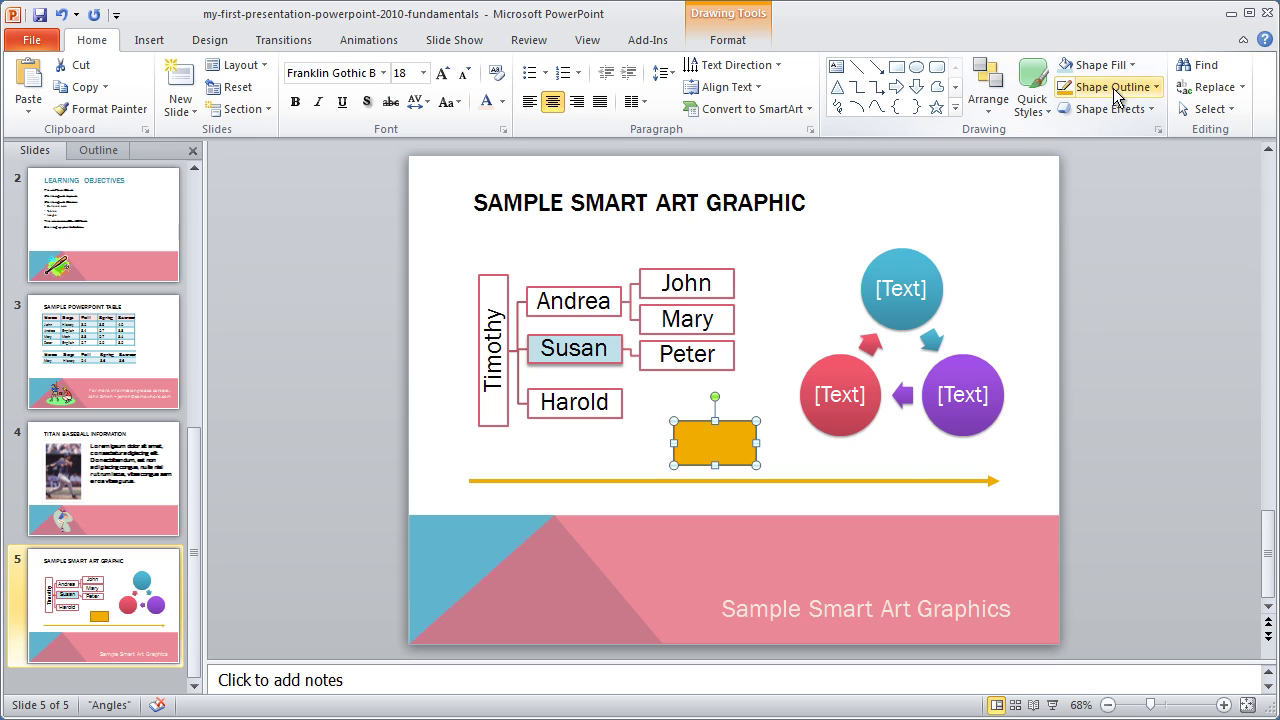
left_click(1050, 112)
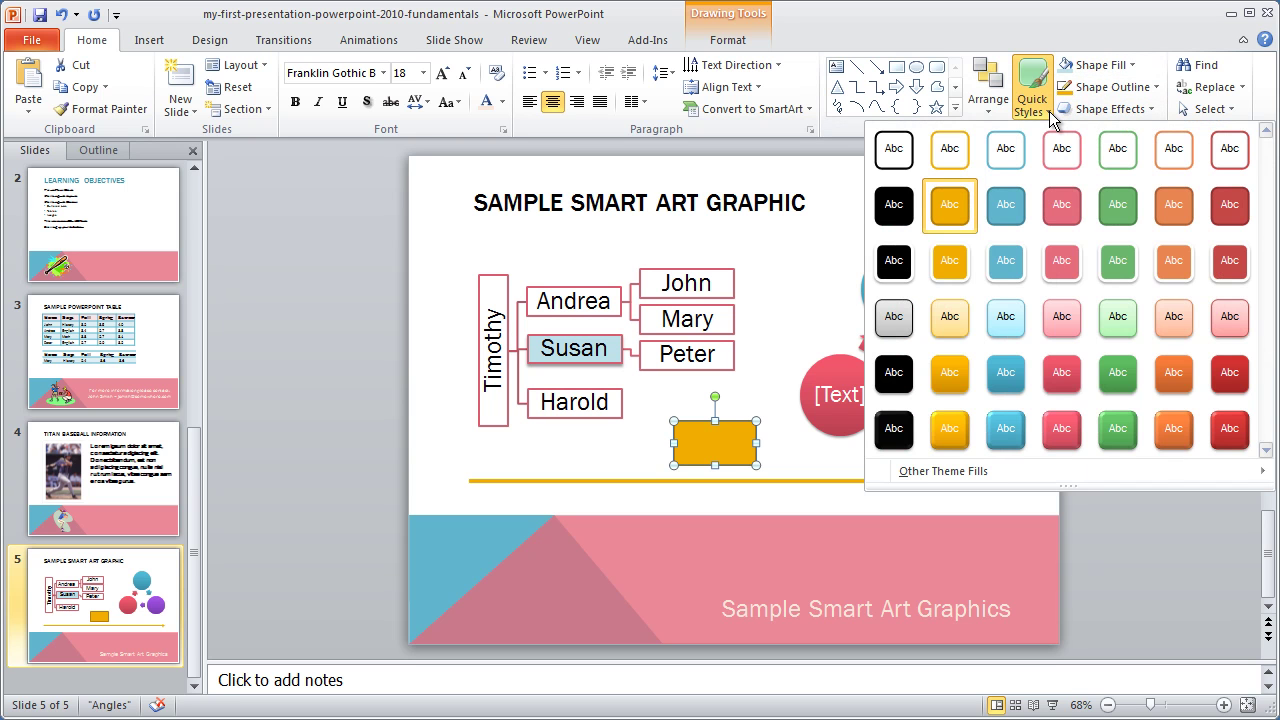
left_click(1053, 117)
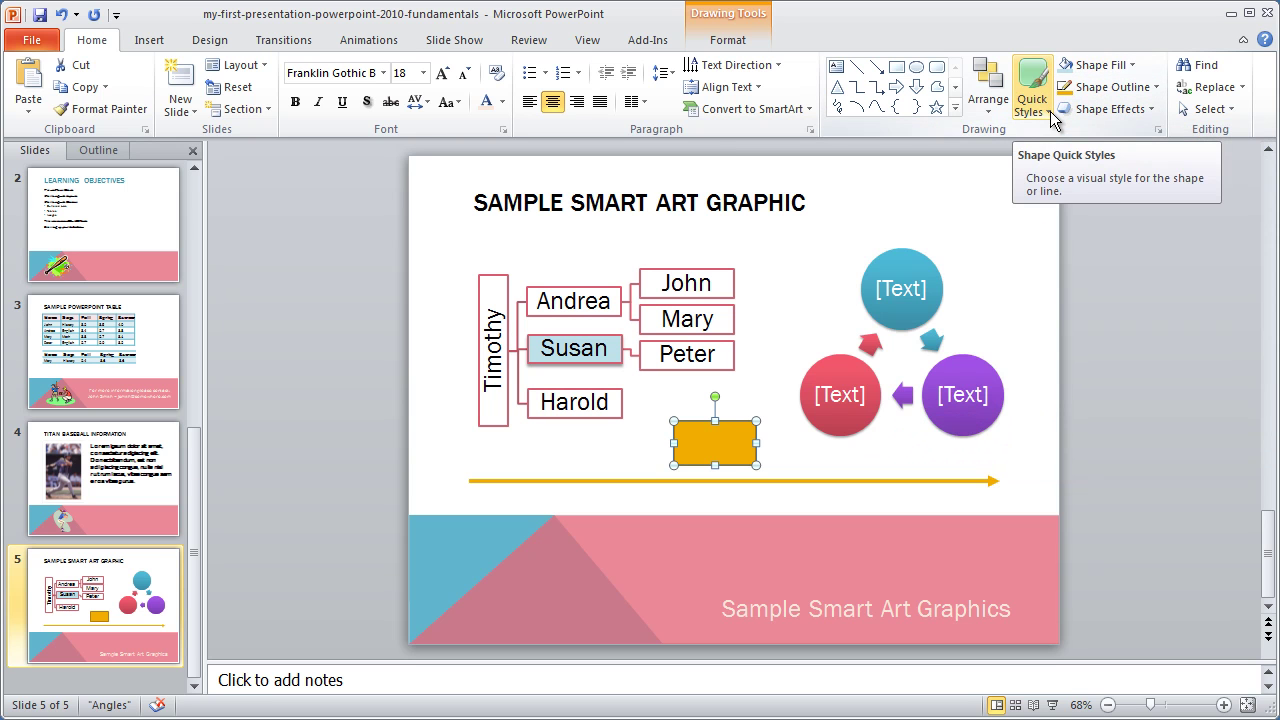
left_click(998, 112)
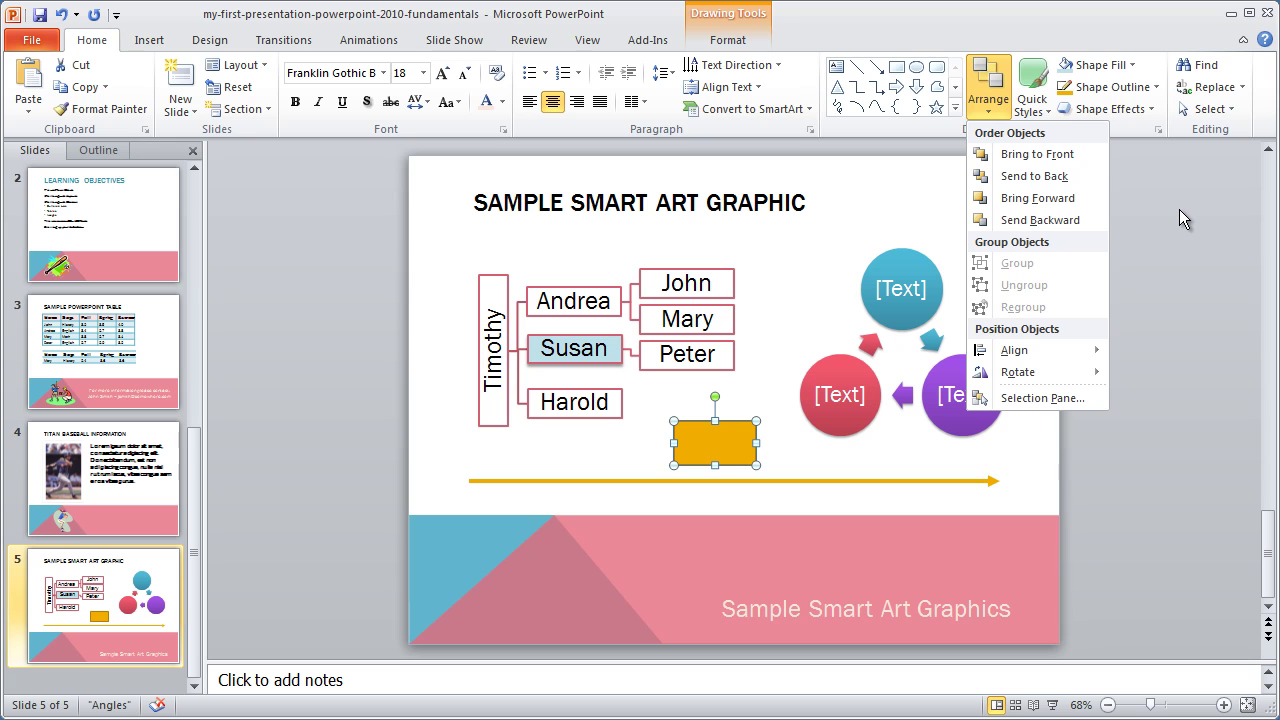
left_click(1152, 348)
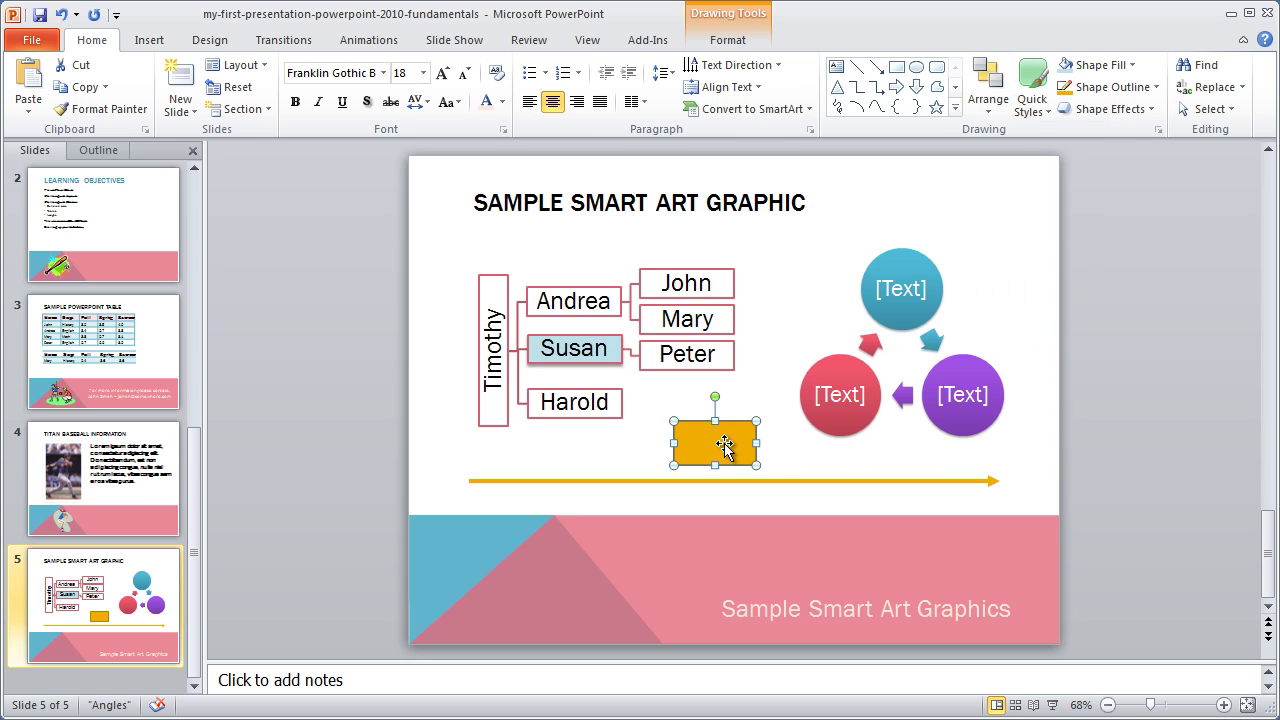
key("Delete")
Step: Delete the arrow line and select slide 5 in the slide pane
left_click(838, 481)
key("Delete")
left_click(102, 608)
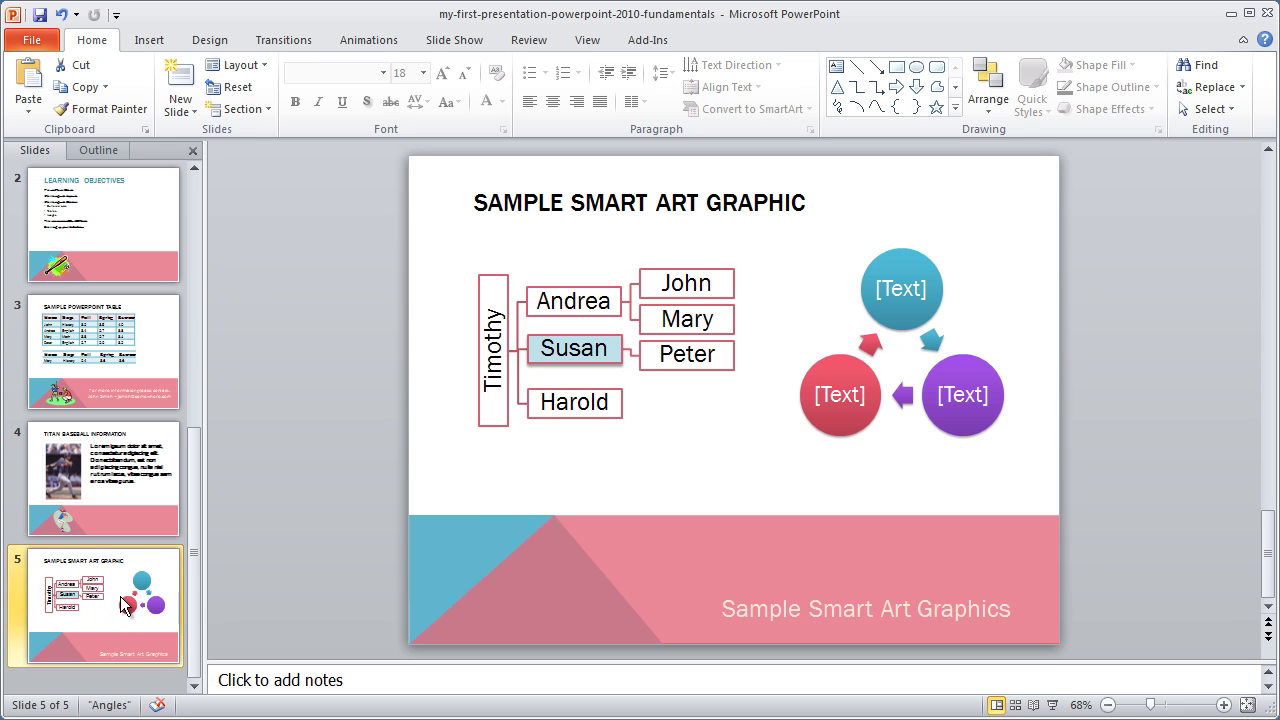
Step: Insert a Title Only slide 6 titled 'MAP TO CAL STATE FULLERTON'
left_click(185, 110)
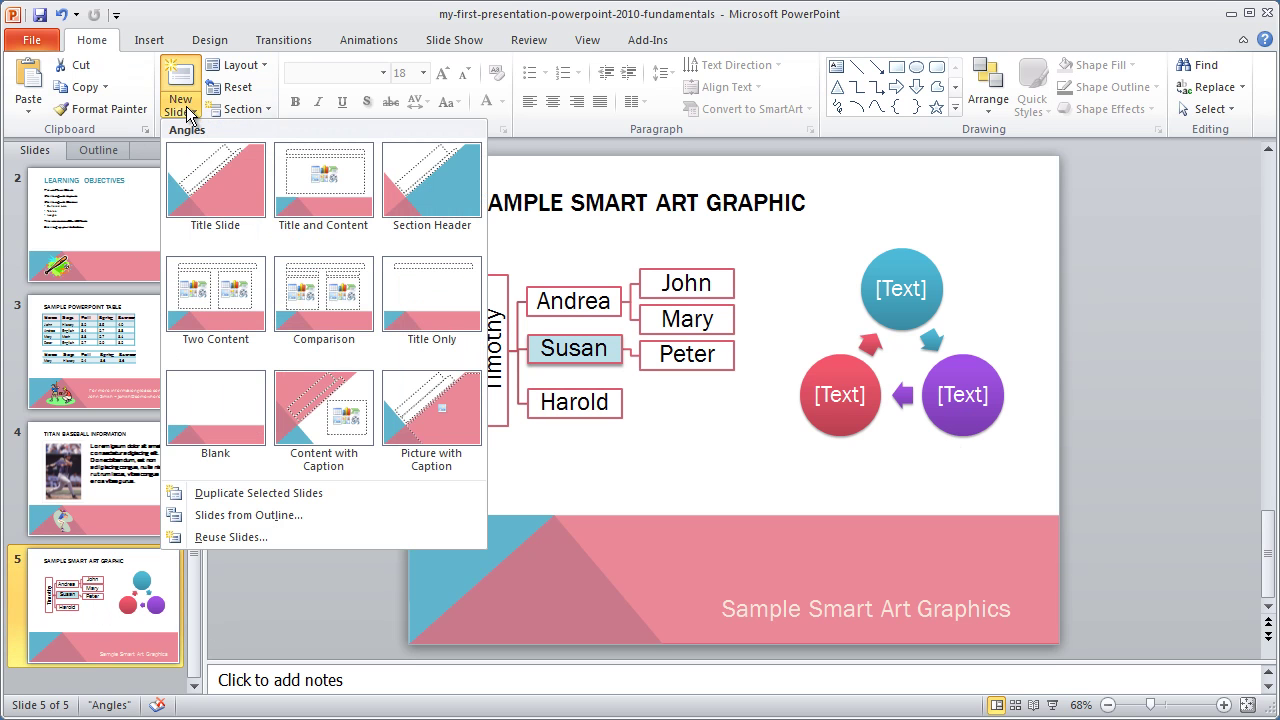
left_click(458, 298)
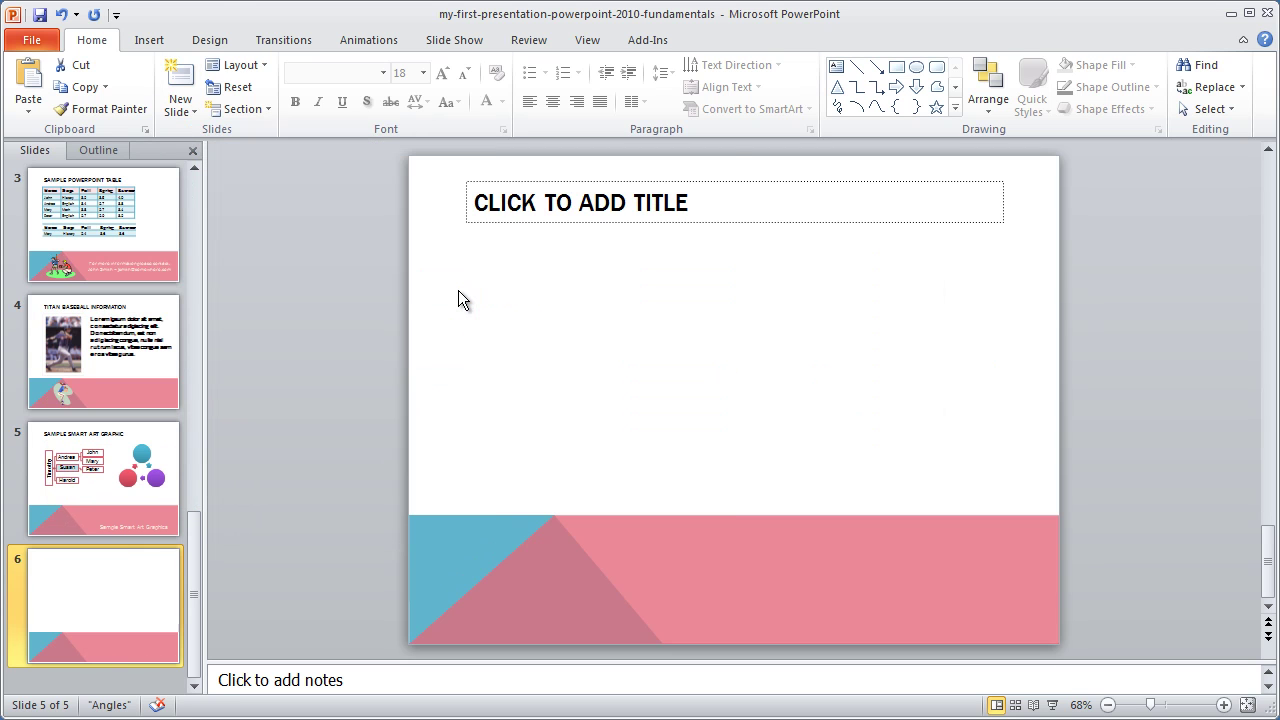
left_click(646, 202)
type("MA")
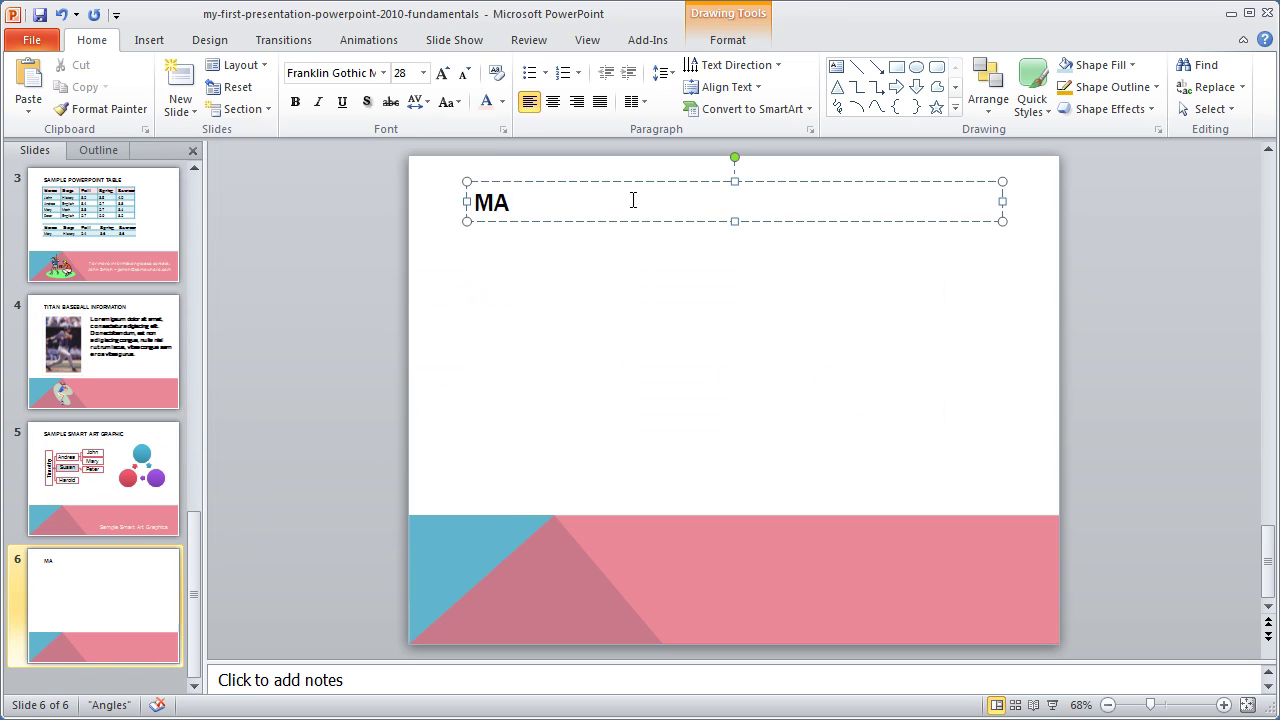
type("P TO CAL S")
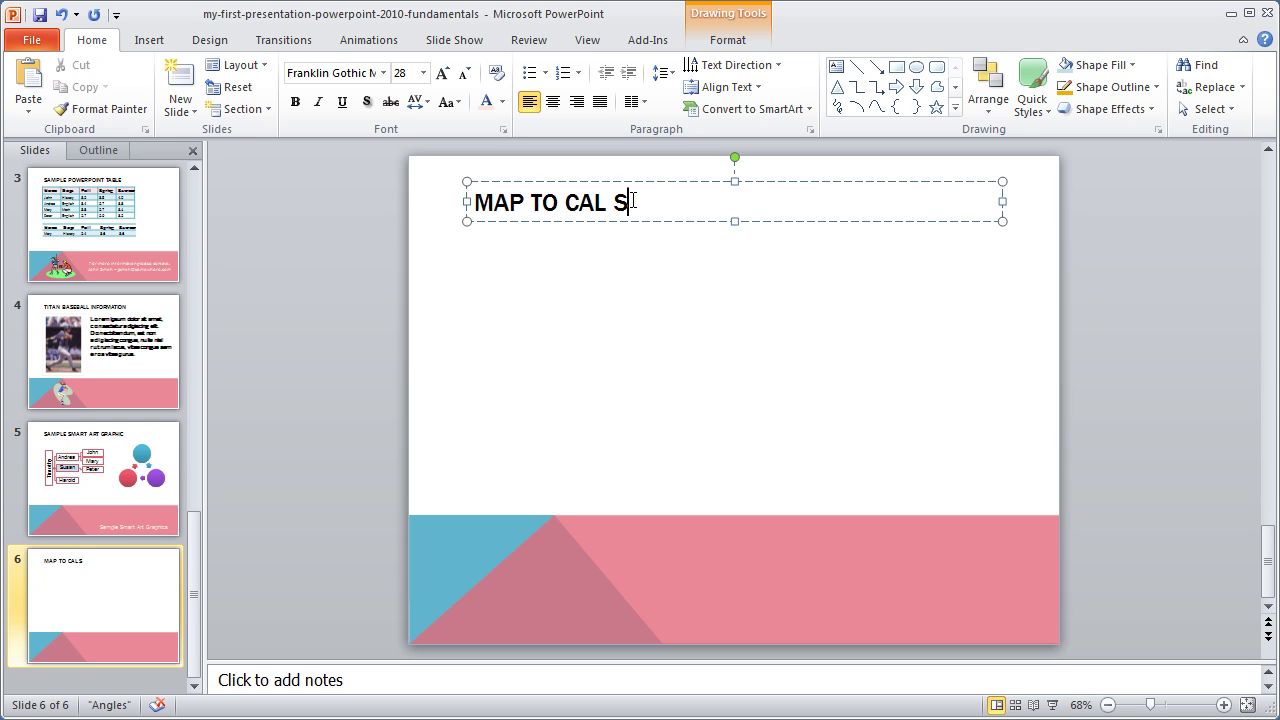
type("TATE FULLERTON")
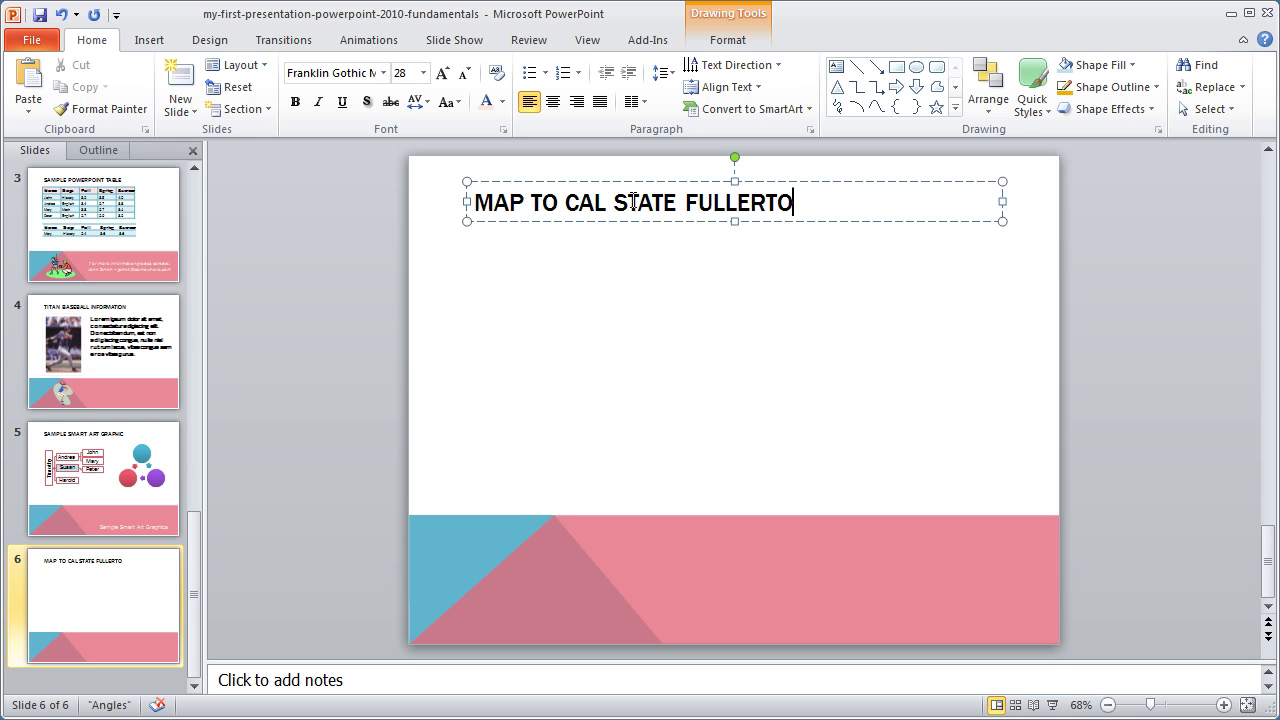
Step: Draw three street lines: horizontal mid-slide, vertical crossing it, and horizontal near the top
left_click(426, 253)
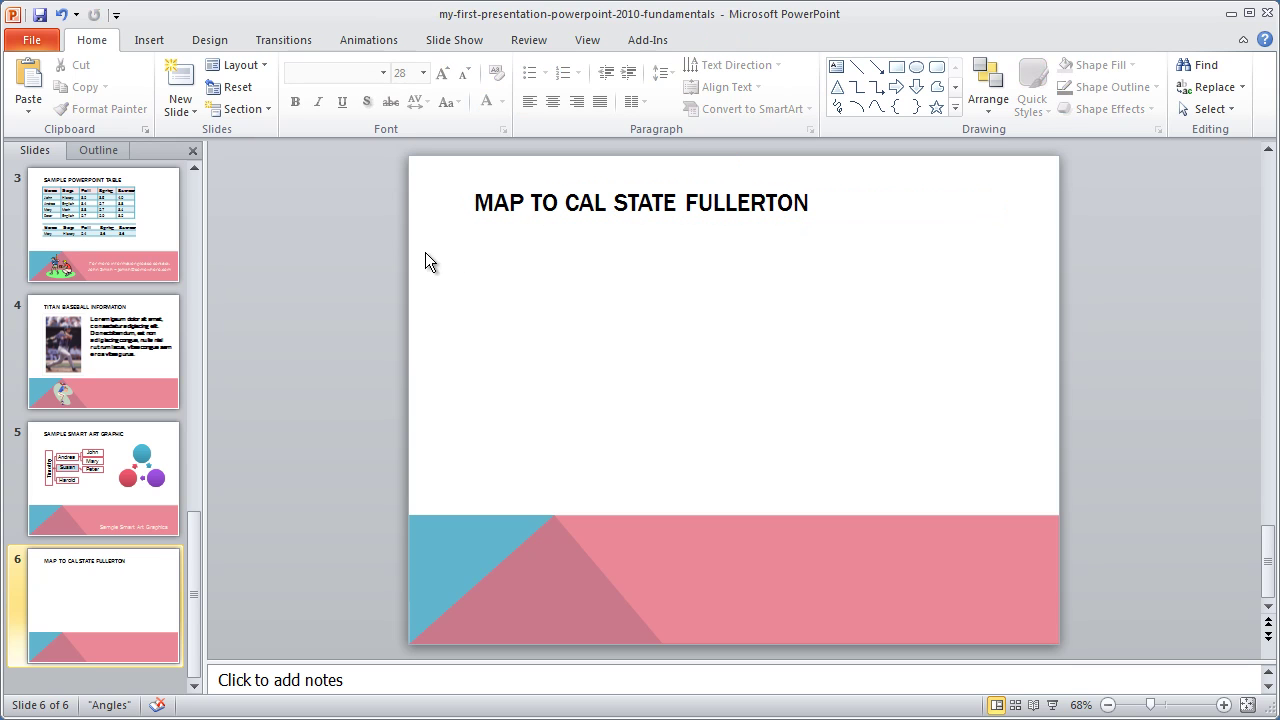
left_click(857, 67)
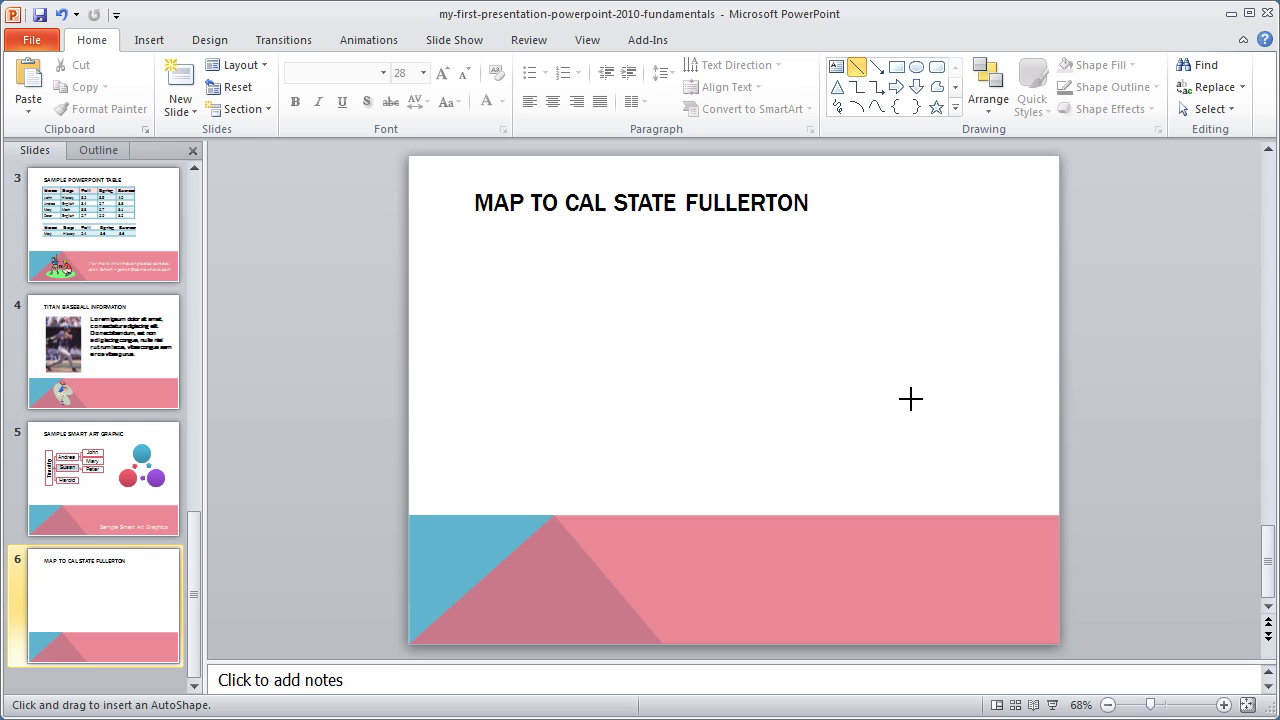
left_click_drag(473, 389, 902, 410)
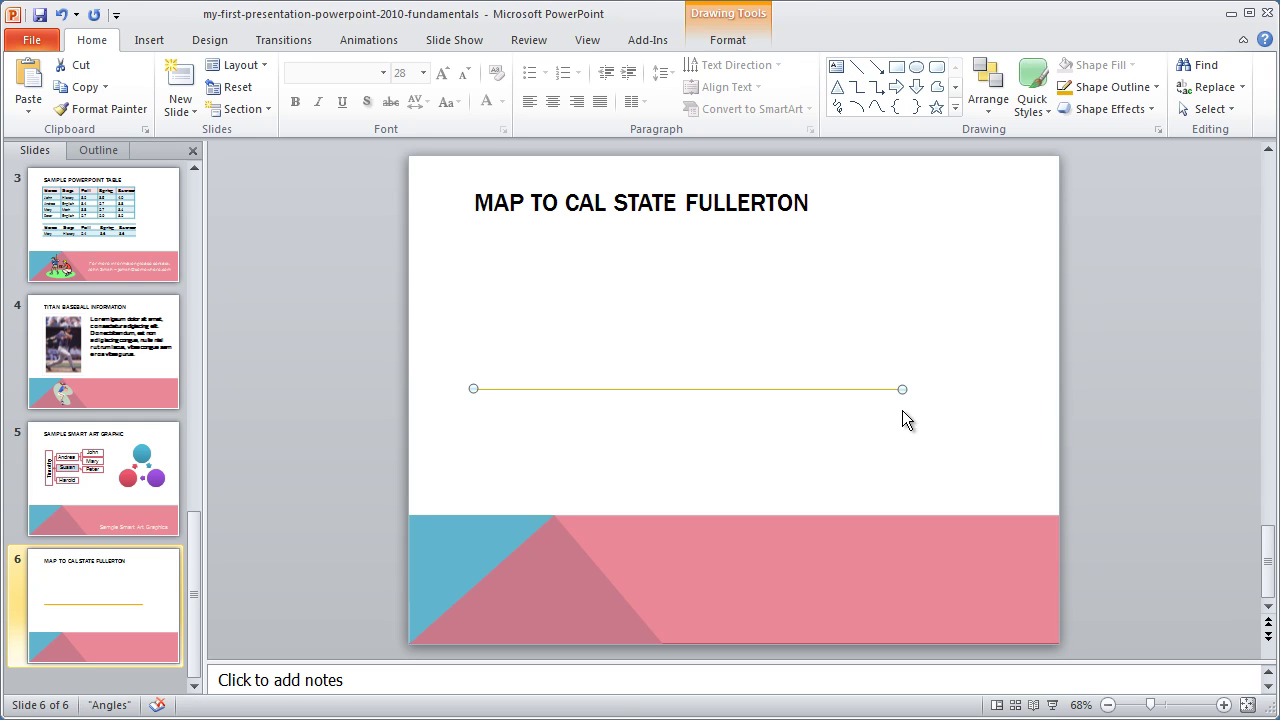
left_click(856, 66)
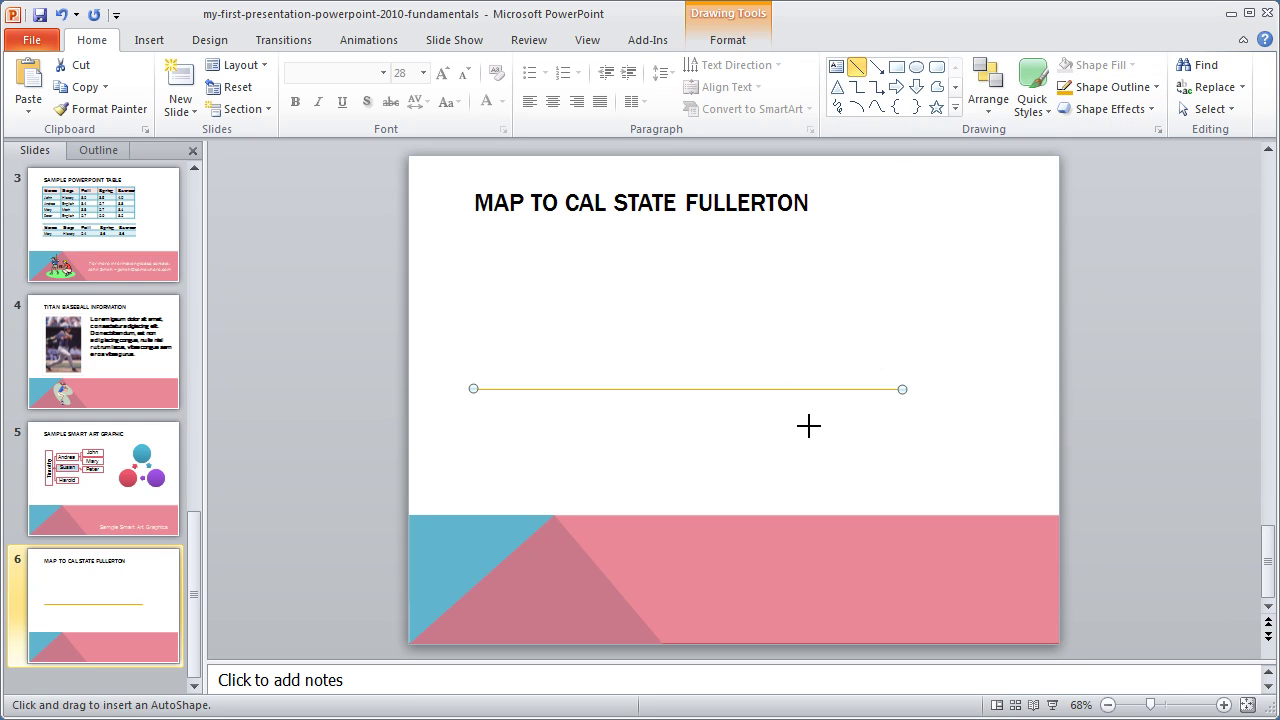
left_click_drag(799, 476, 798, 264)
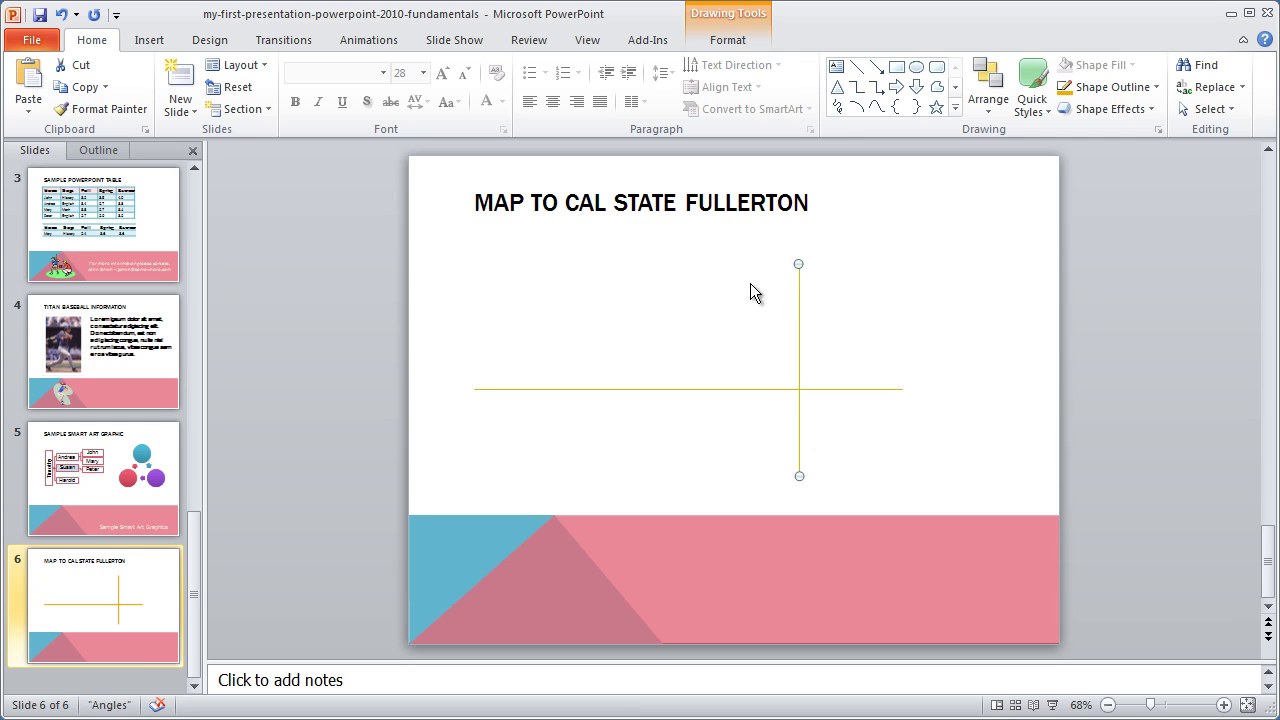
left_click(856, 66)
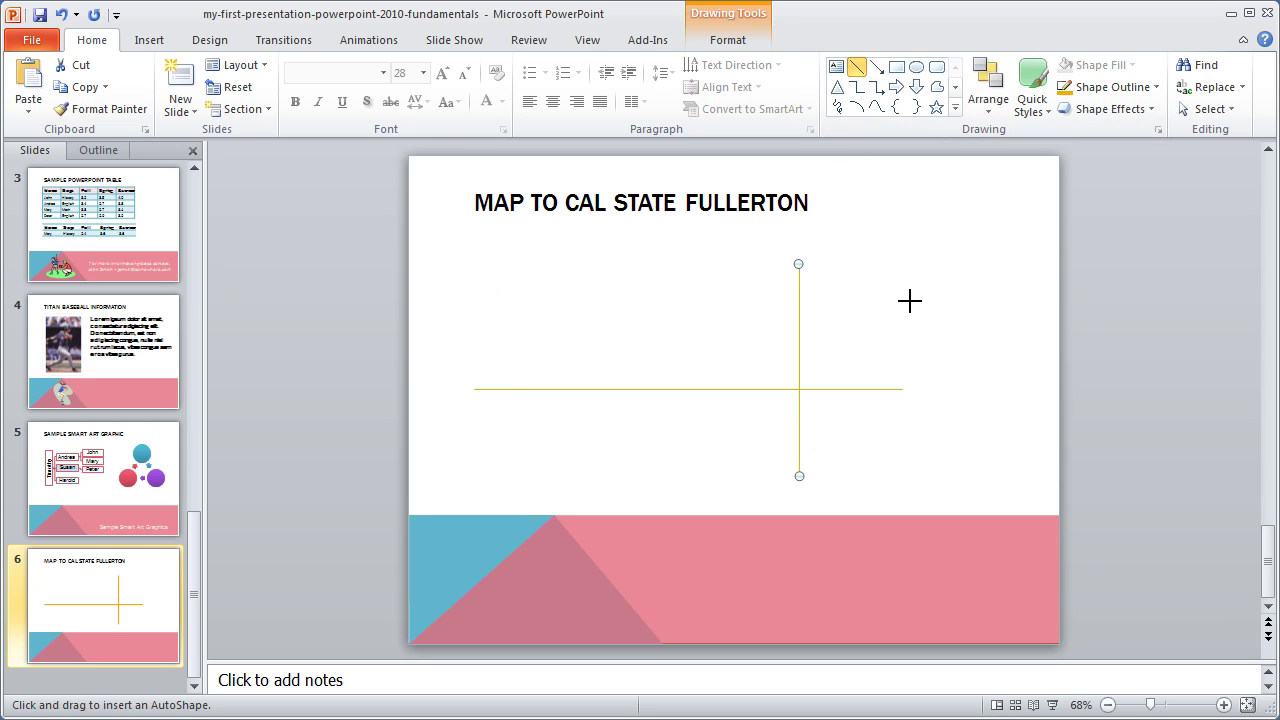
left_click_drag(479, 275, 907, 275)
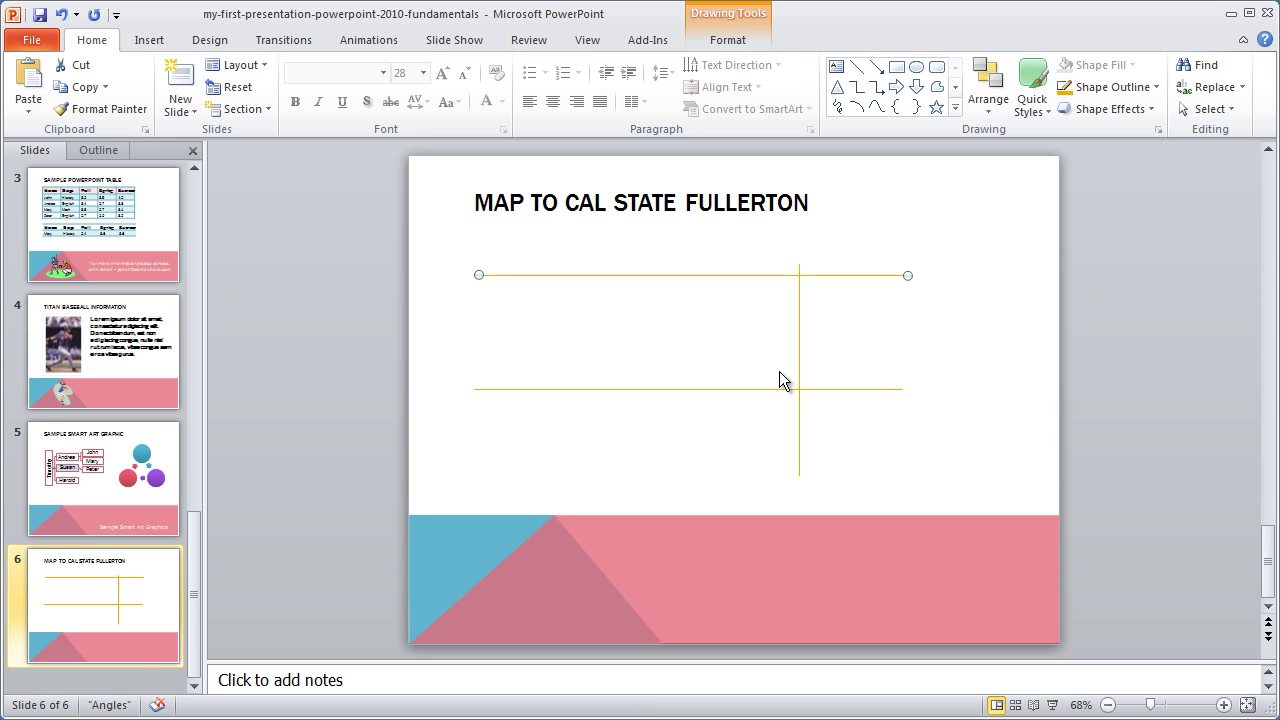
left_click(900, 68)
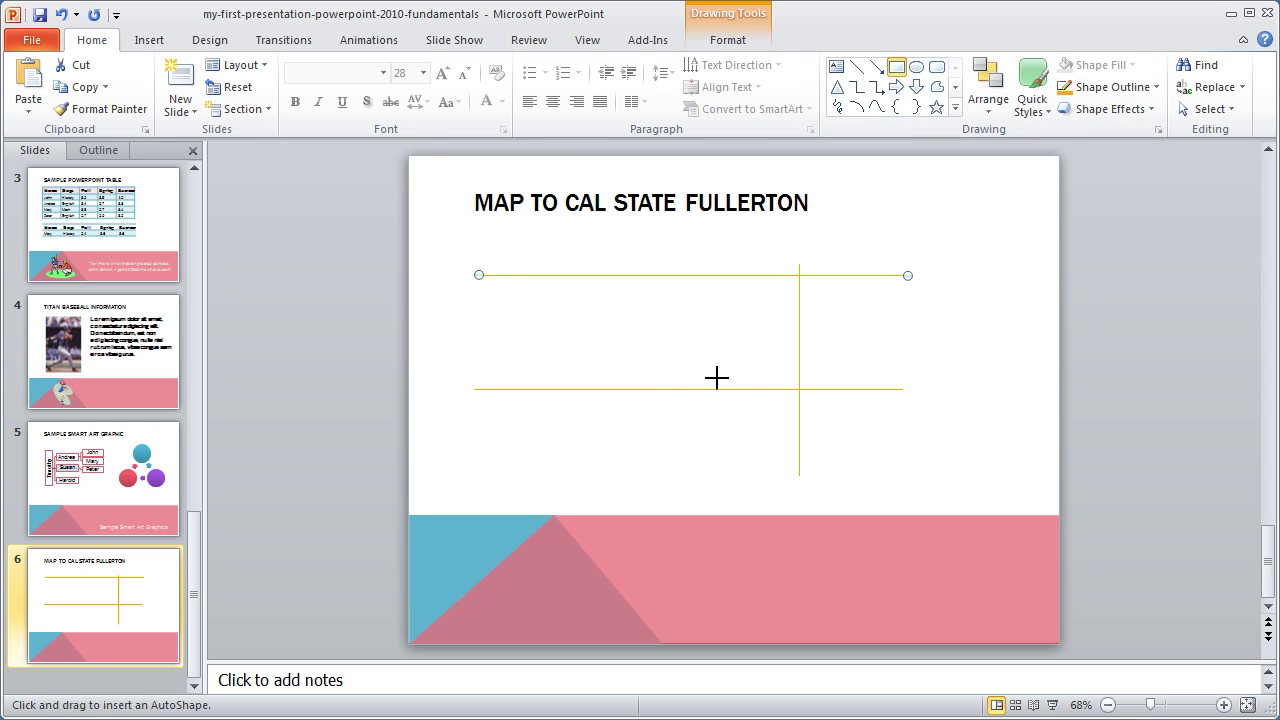
Step: Draw an orange rectangle between the two horizontal lines and fine-tune its size
left_click_drag(489, 291, 718, 378)
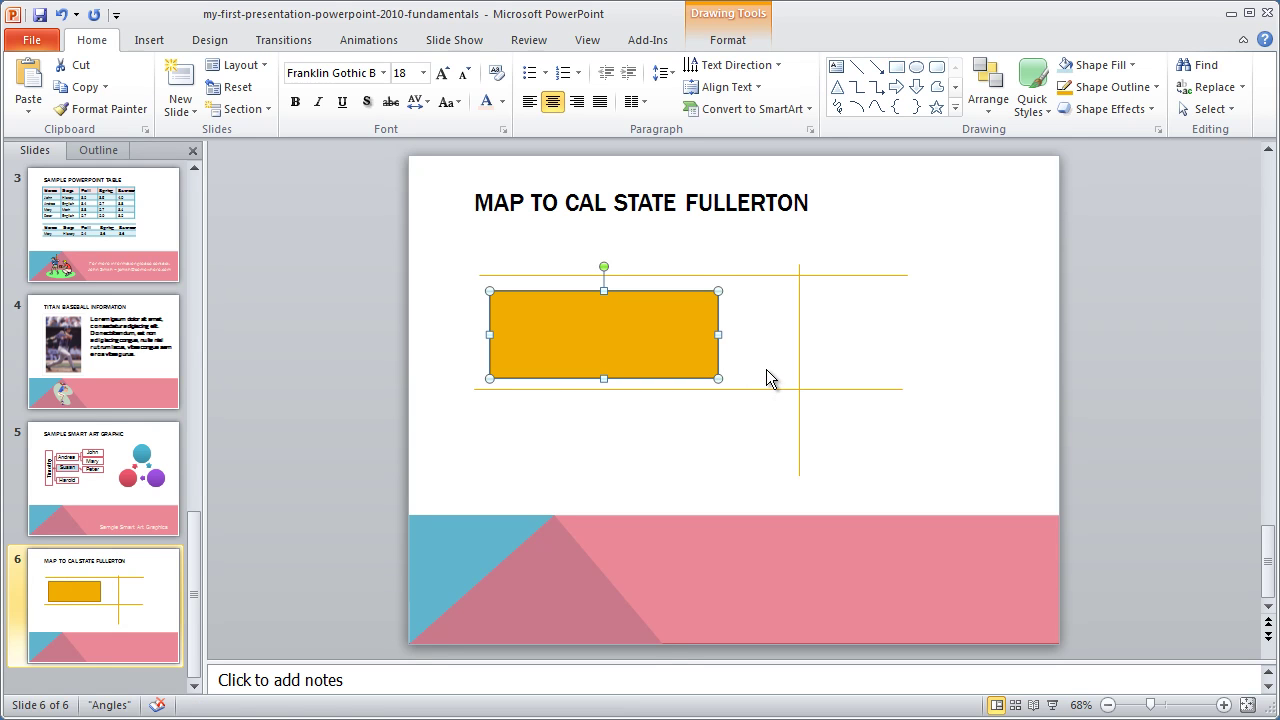
key("Up")
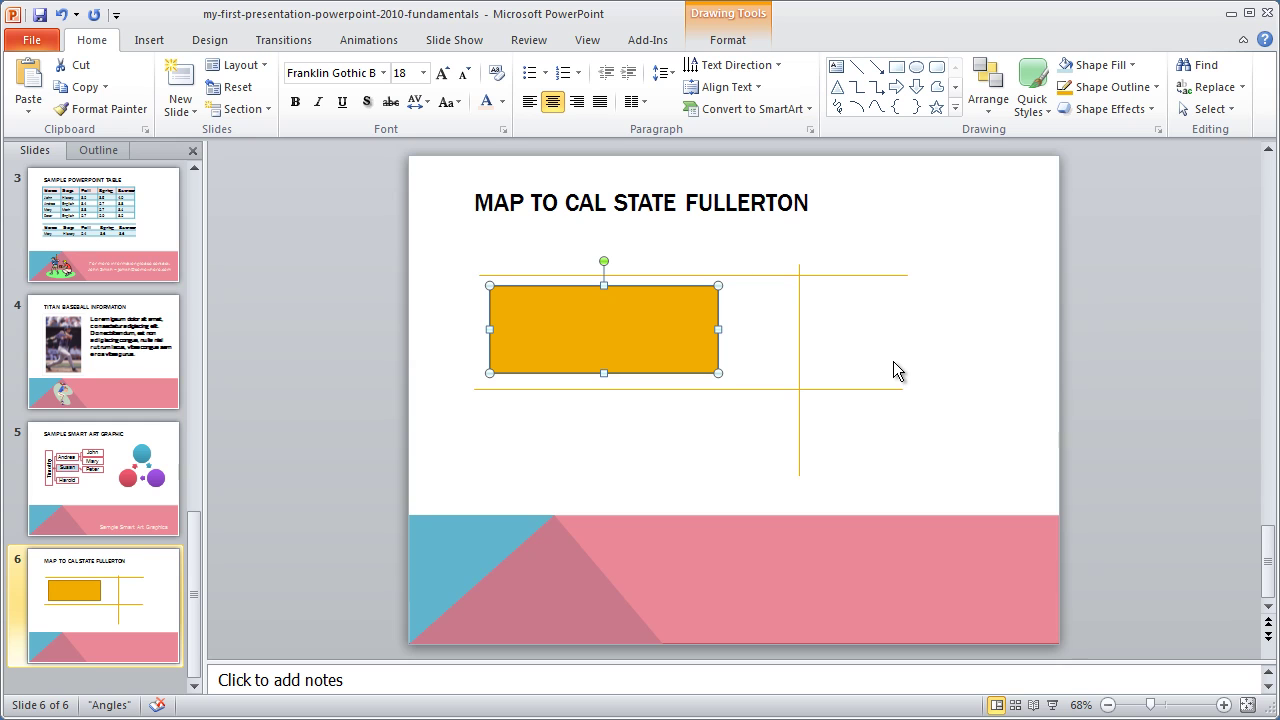
key("Down")
key("Down")
key("Down")
key("Down")
key("Down")
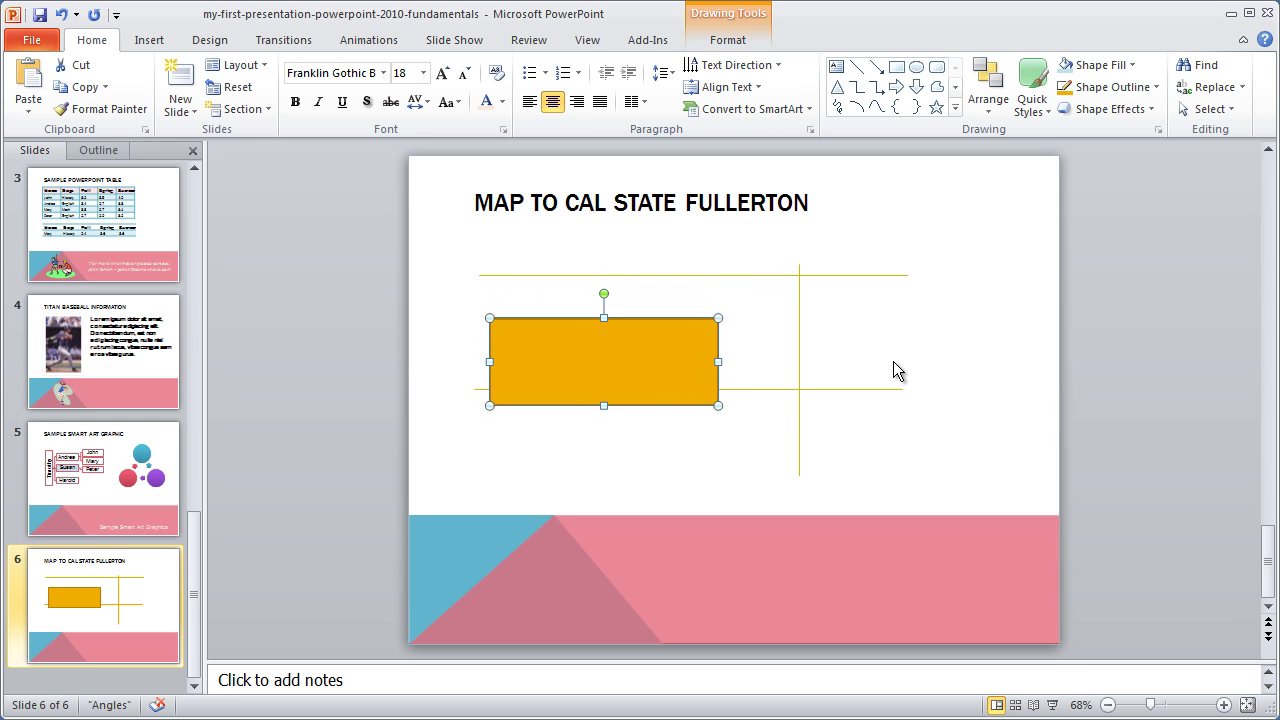
key("Up")
key("Up")
key("Up")
key("Up")
key("Up")
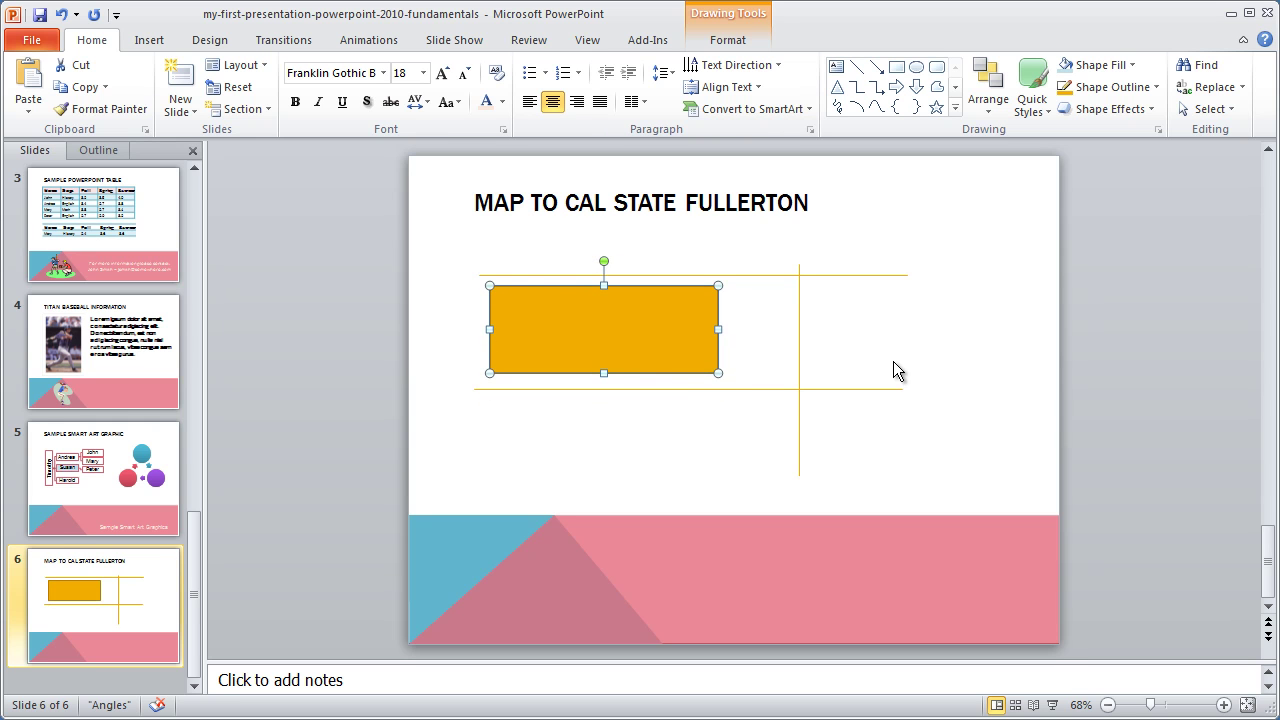
key("shift+Down")
key("shift+Down")
key("shift+Up")
key("shift+Up")
key("shift+Up")
key("shift+Down")
key("shift+Down")
key("shift+Down")
key("shift+Up")
key("shift+Up")
key("shift+Up")
key("shift+Left")
key("shift+Left")
key("shift+Left")
key("shift+Right")
key("shift+Right")
key("shift+Right")
key("shift+Left")
key("shift+Left")
key("shift+Down")
key("shift+Up")
key("shift+Up")
key("shift+Up")
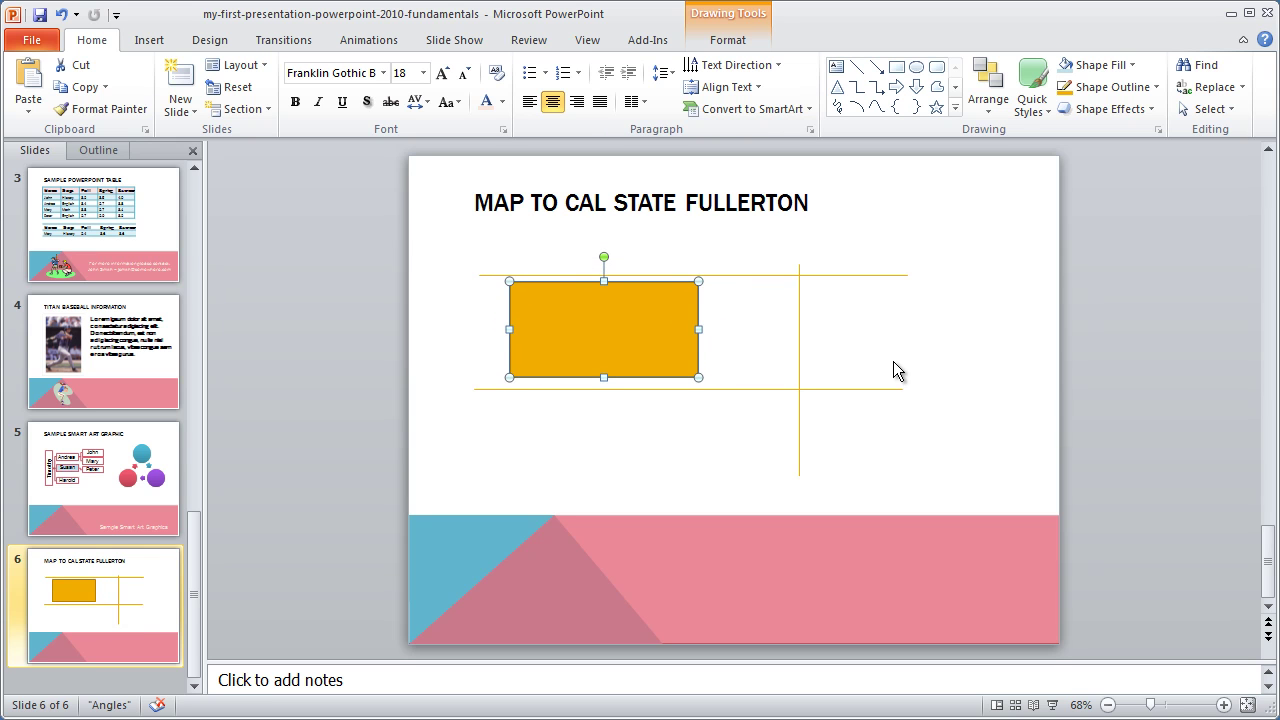
Step: Nudge the rectangle into place between the streets, left of the vertical road
key("ctrl+Right")
key("ctrl+Right")
key("ctrl+Right")
key("ctrl+Right")
key("ctrl+Right")
key("ctrl+Down")
key("ctrl+Down")
key("ctrl+Down")
key("ctrl+Down")
key("ctrl+Up")
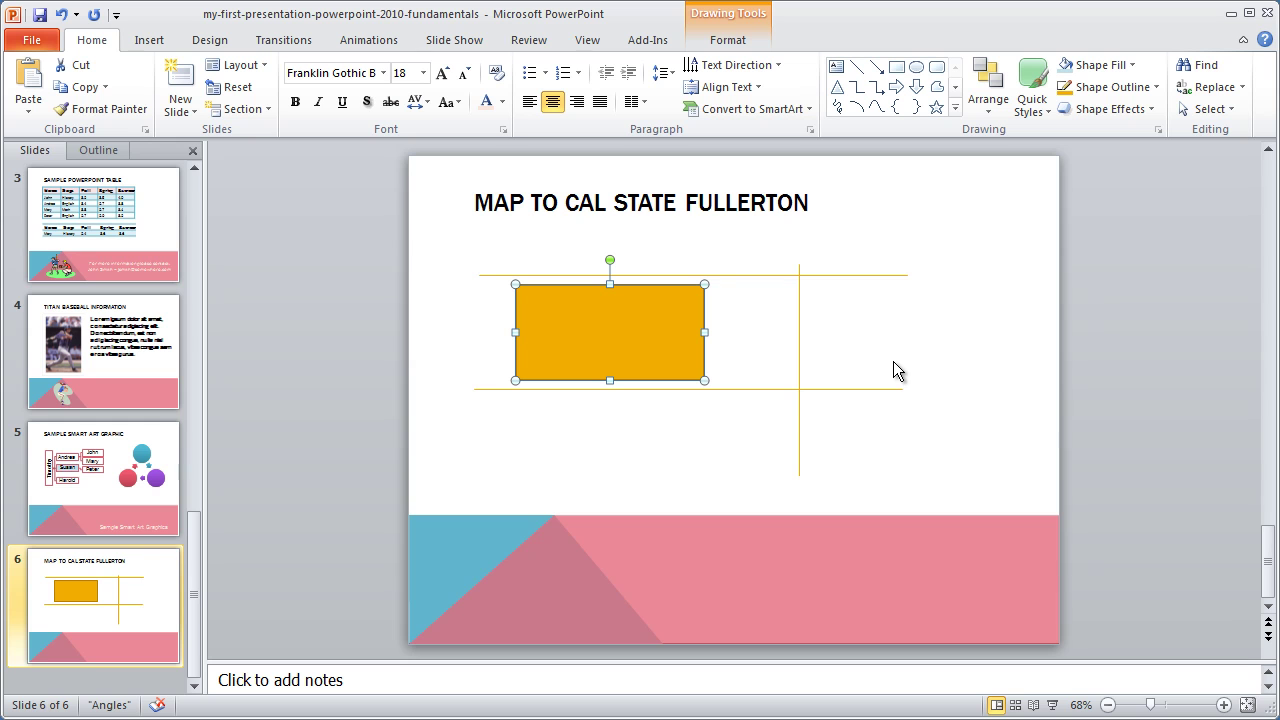
key("Down")
key("Down")
key("Down")
key("Down")
key("Down")
key("Down")
key("Down")
key("Up")
key("Up")
key("Up")
key("Up")
key("Up")
key("Up")
key("Up")
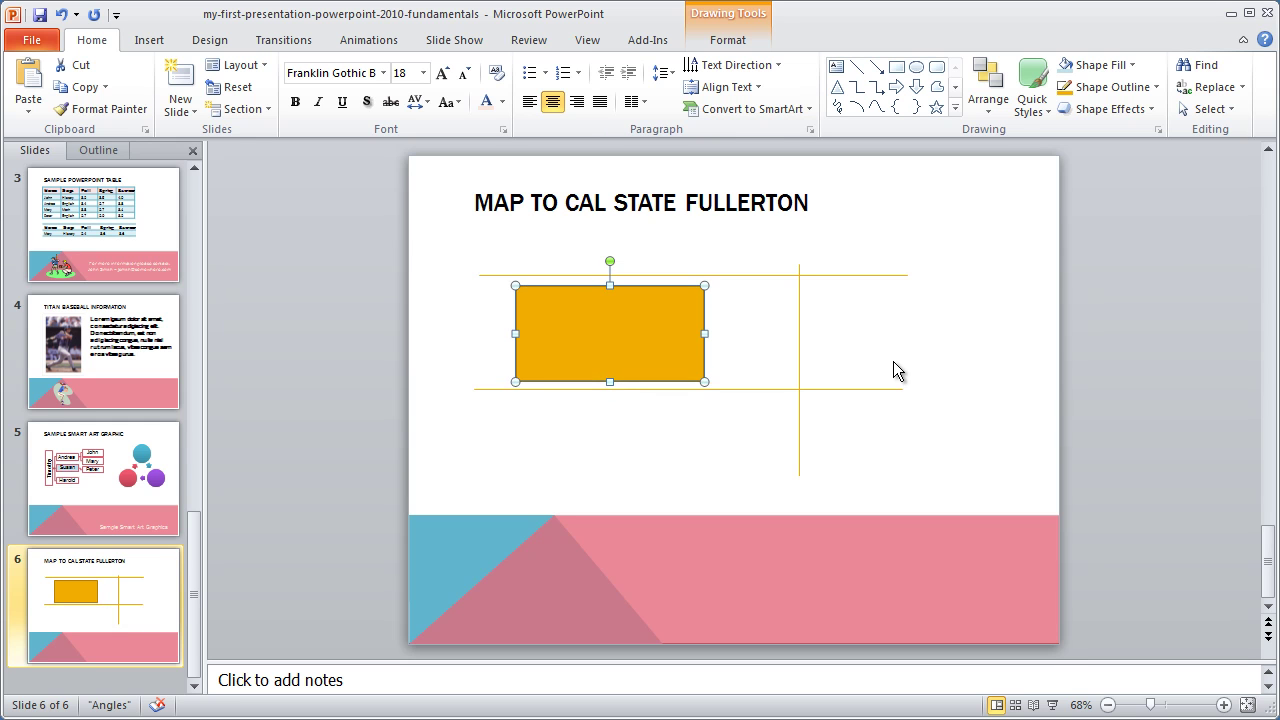
key("Down")
key("Down")
key("Down")
key("Up")
key("Up")
key("Right")
key("ctrl+Left")
key("ctrl+Left")
key("ctrl+Left")
key("ctrl+Left")
Step: Type 'Cal State Fullerton' into the orange rectangle
left_click(870, 452)
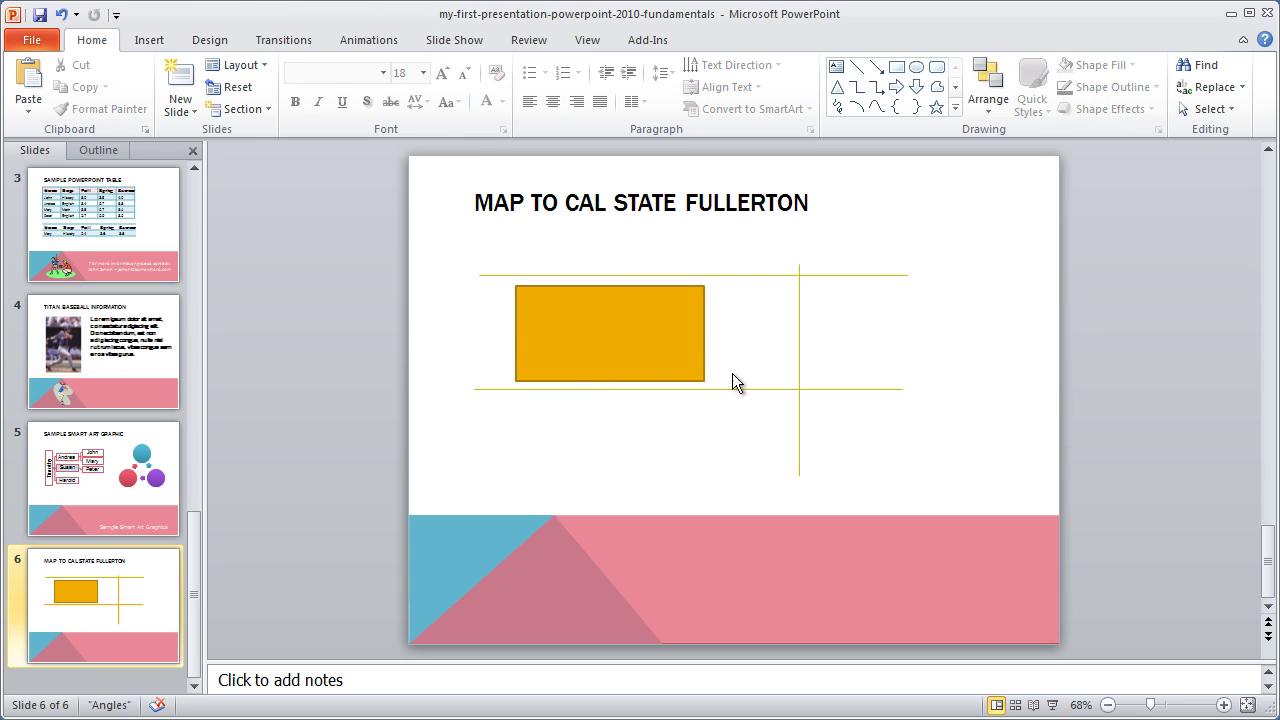
left_click(578, 340)
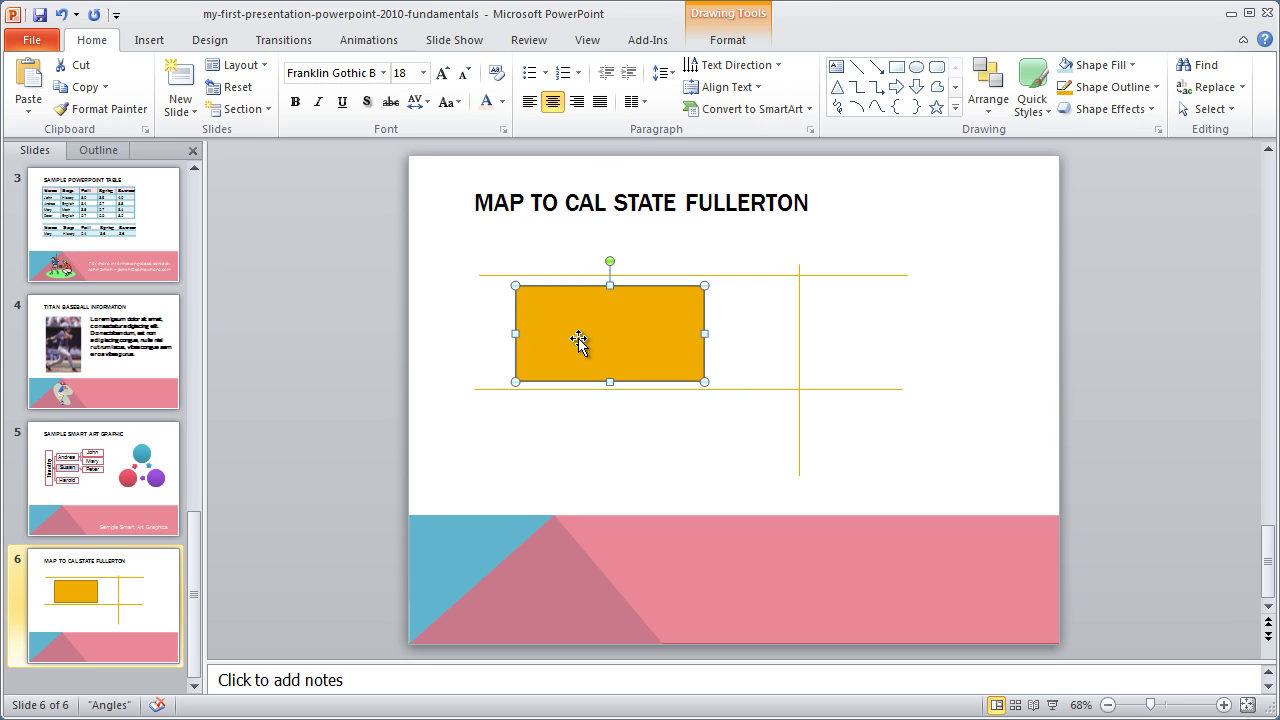
type("Cal State Fullerton")
left_click(765, 275)
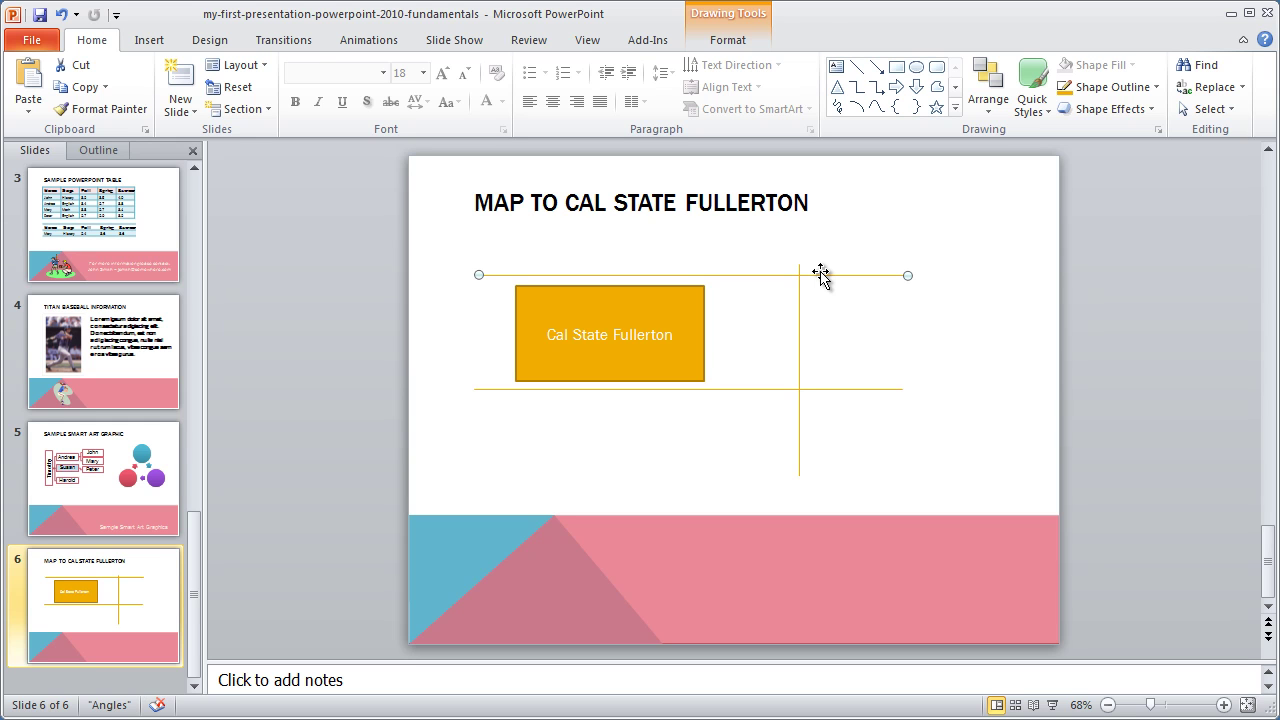
left_click(938, 209)
Step: Add a 'Yorba Linda Blvd' text box above the upper street line
left_click(836, 70)
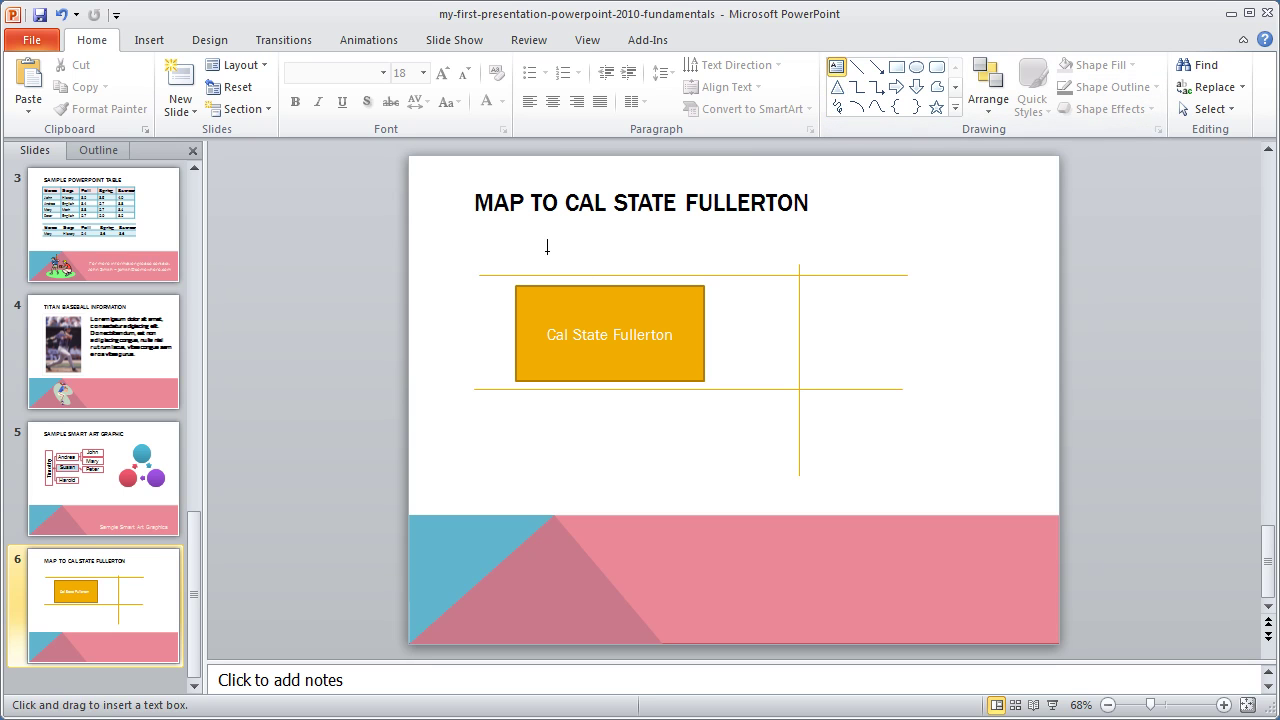
left_click_drag(684, 272, 546, 256)
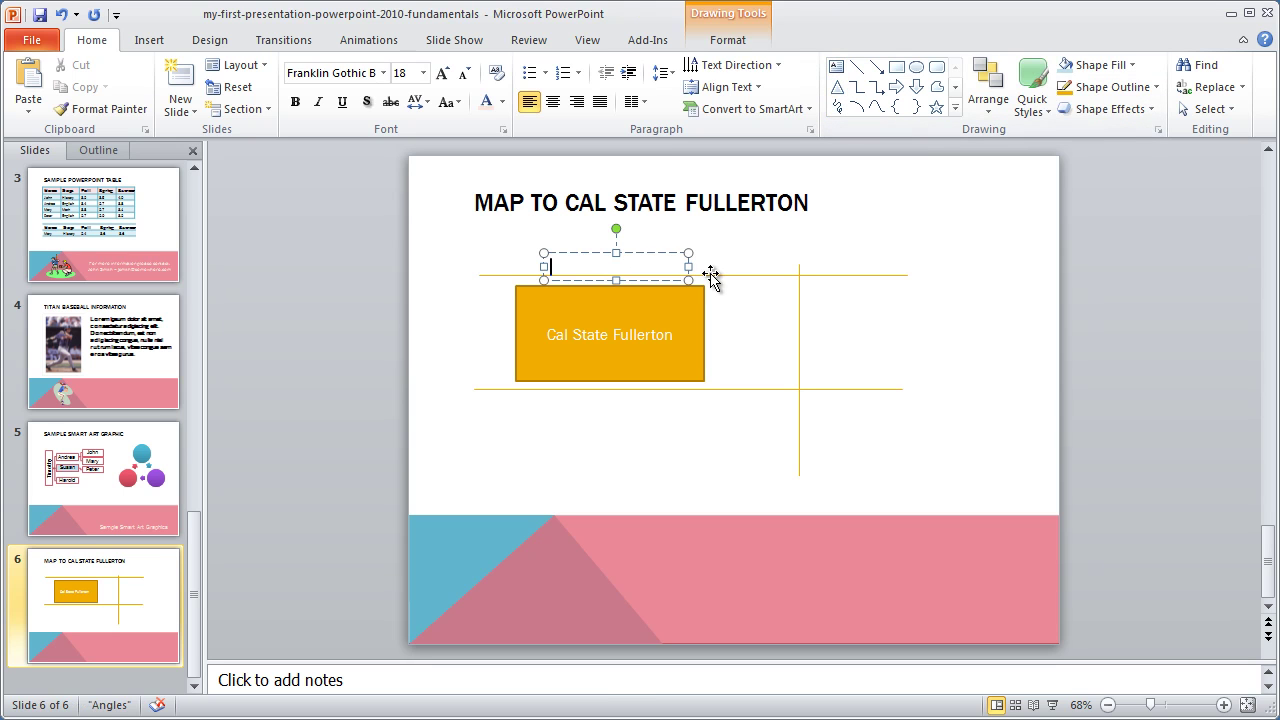
type("Yorba Linda Blvd")
left_click(883, 234)
left_click(620, 267)
left_click(651, 252)
Step: Copy the label below the lower line and change its text to 'Nutwood Ave'
right_click(651, 253)
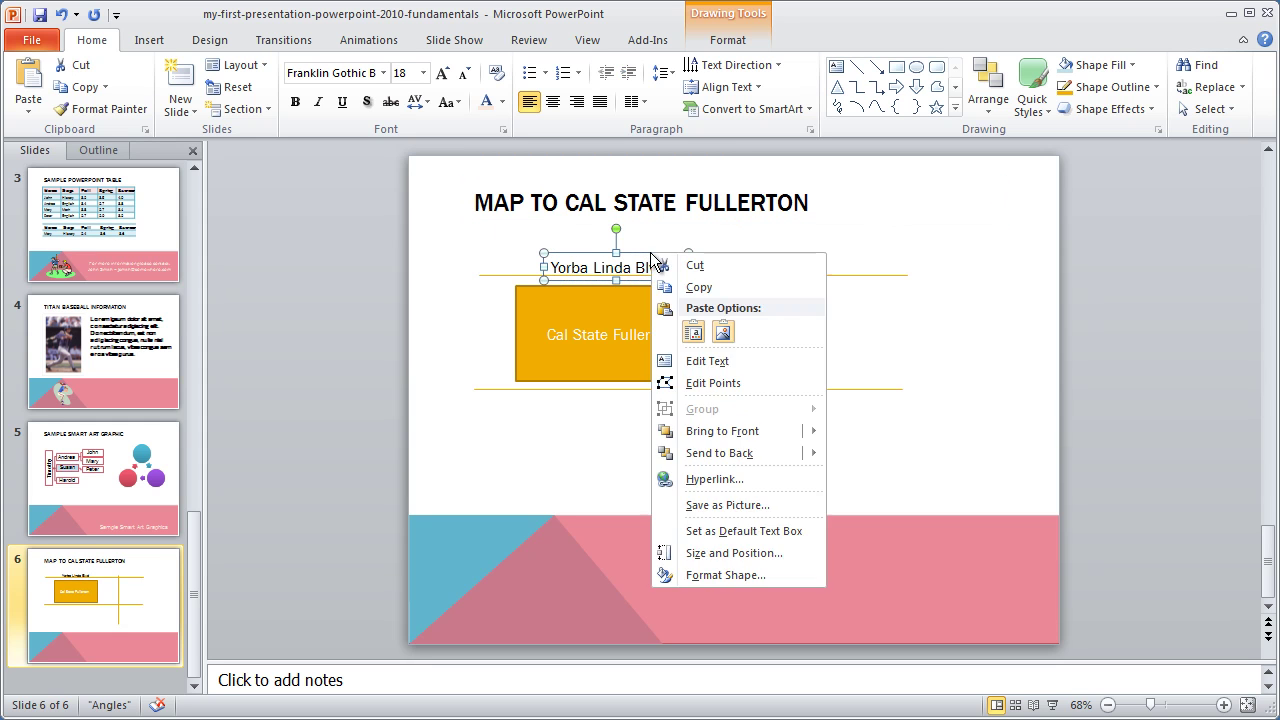
left_click(690, 286)
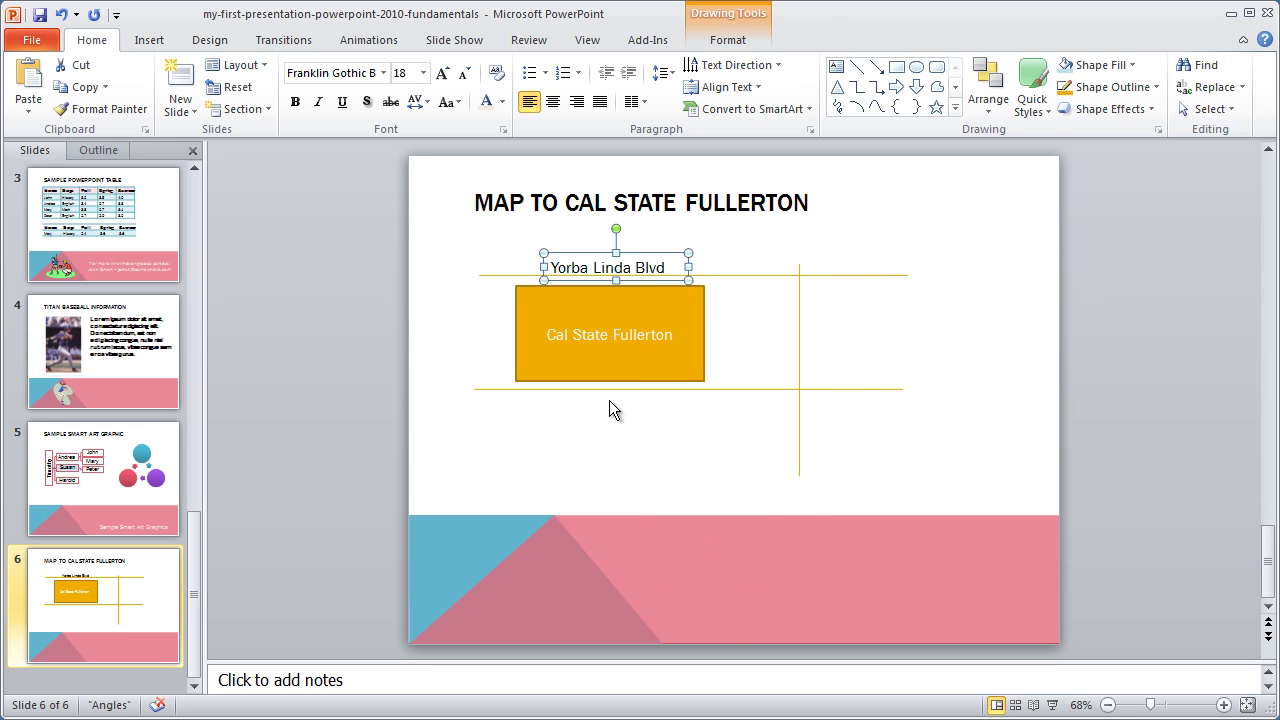
right_click(563, 424)
left_click(604, 488)
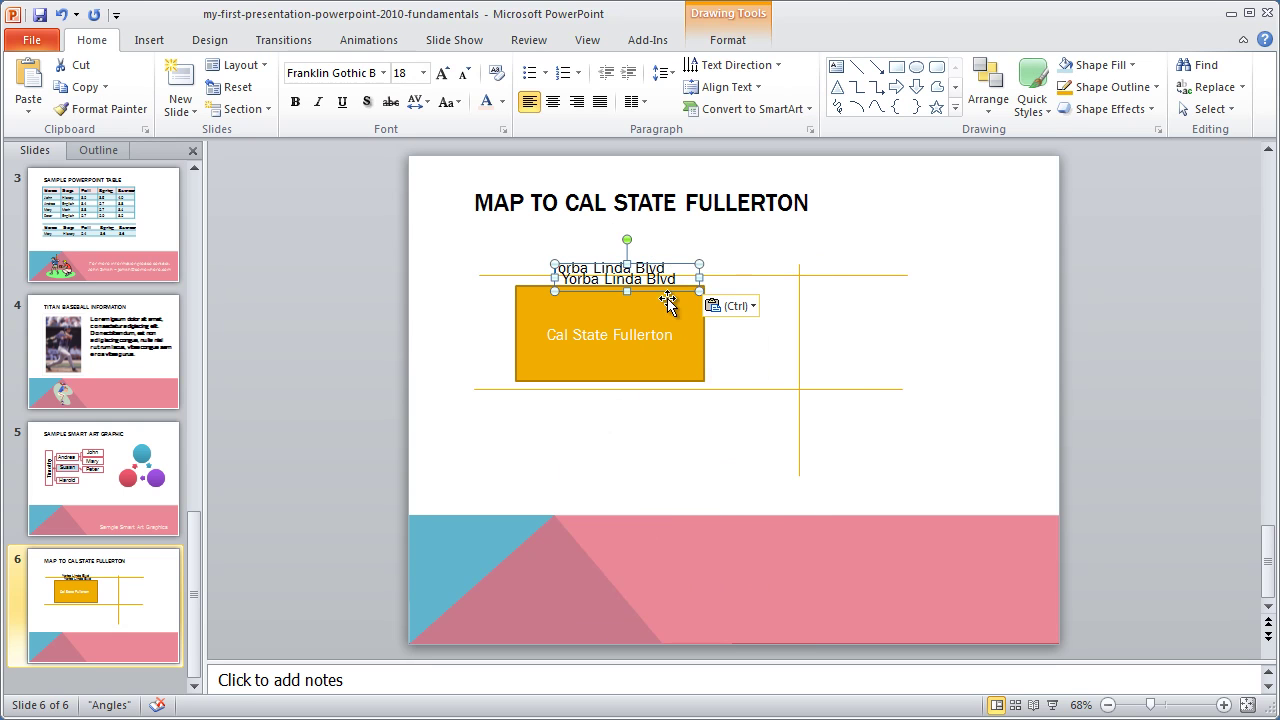
left_click_drag(657, 428, 585, 428)
double_click(585, 420)
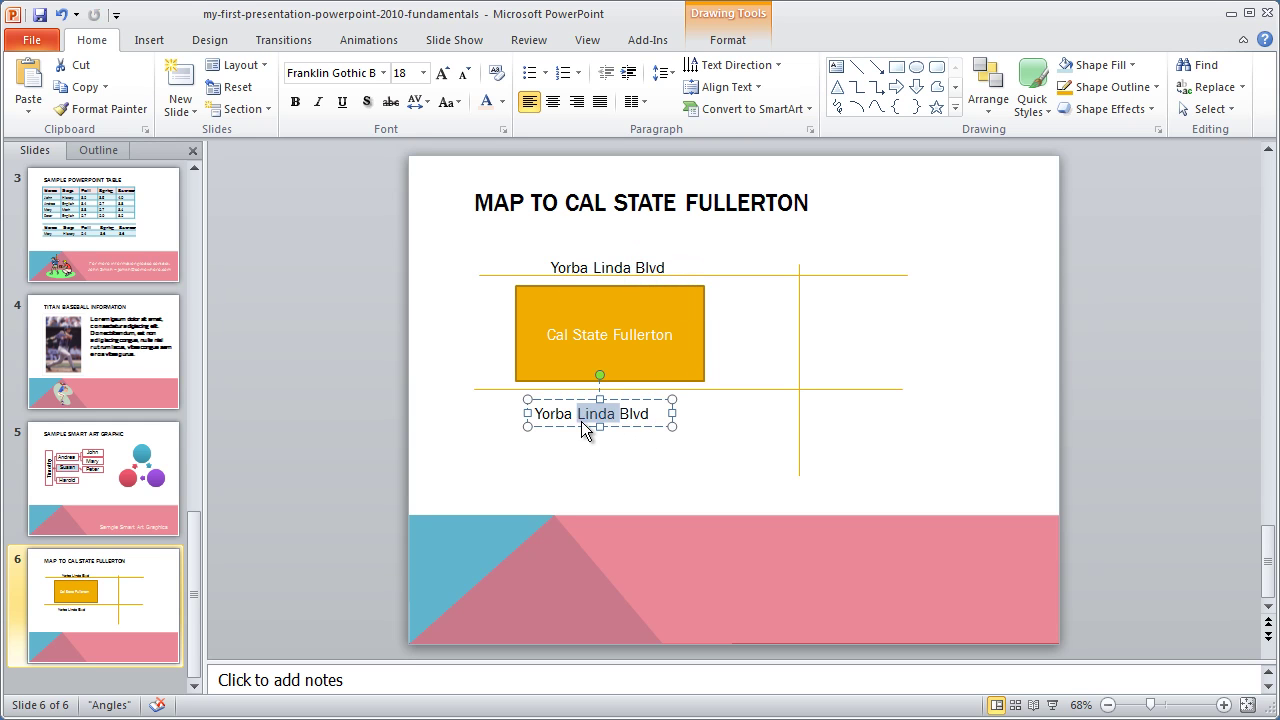
triple_click(585, 425)
type("Nut")
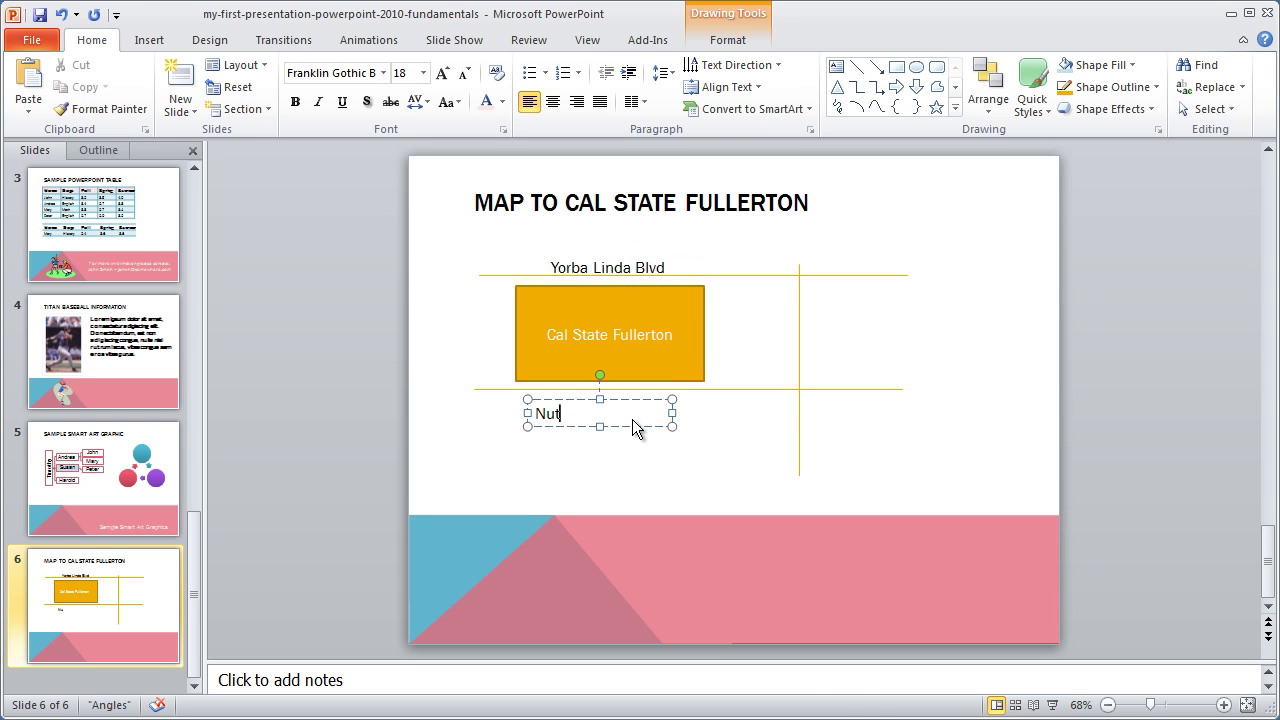
type("wood Ave")
left_click(665, 462)
Step: Position Nutwood Ave just below the lower line and raise Yorba Linda Blvd slightly
left_click(578, 415)
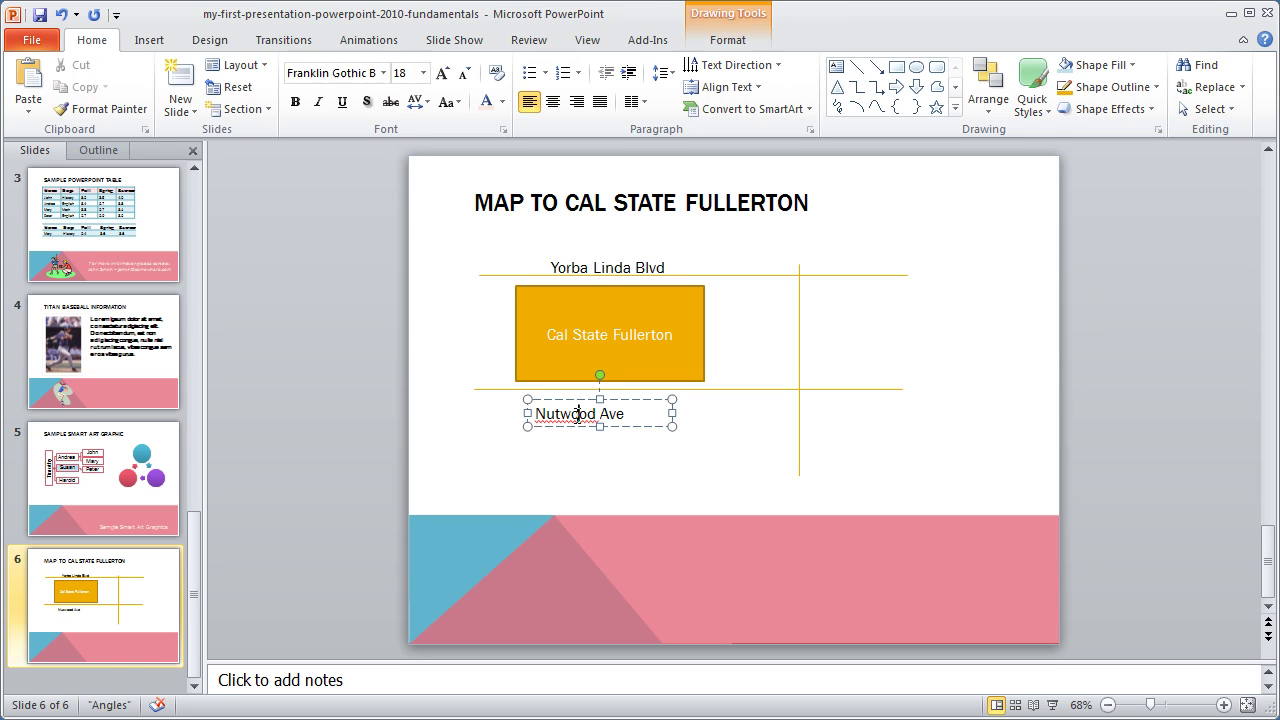
left_click(648, 468)
left_click(652, 425)
left_click_drag(653, 425, 700, 422)
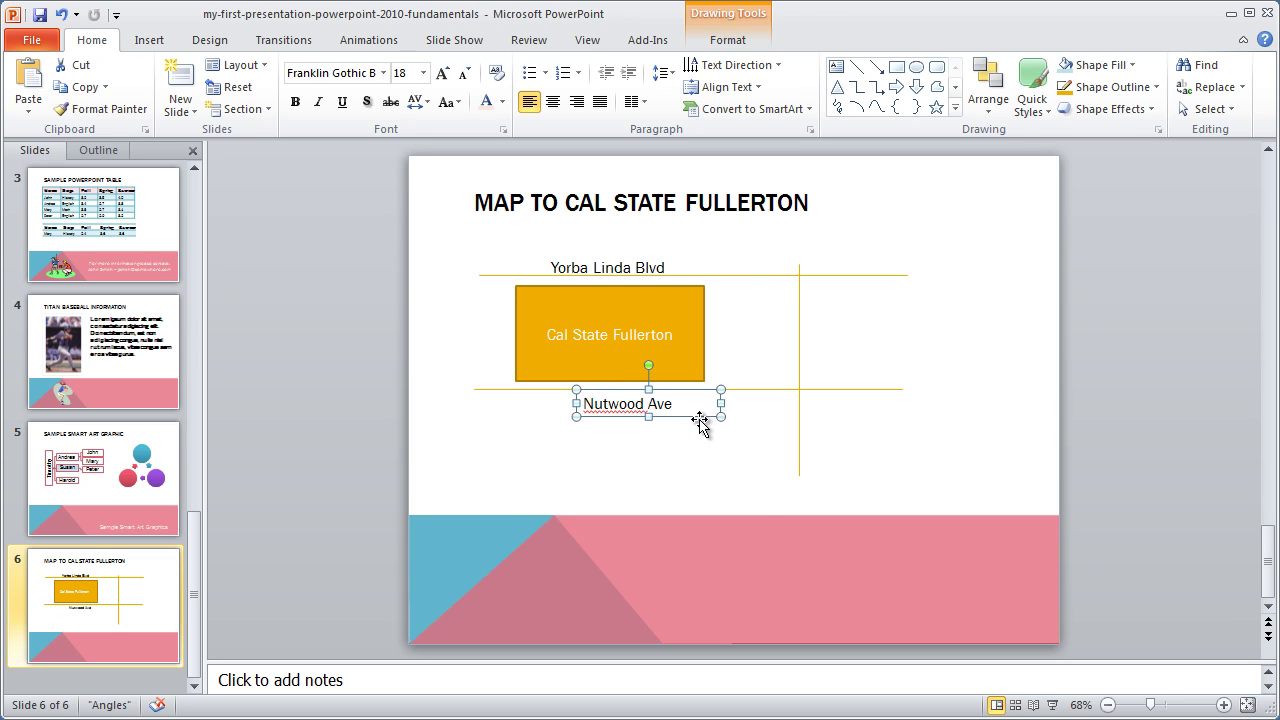
left_click(737, 490)
left_click(620, 260)
left_click(645, 253)
left_click_drag(646, 253, 646, 246)
left_click(693, 497)
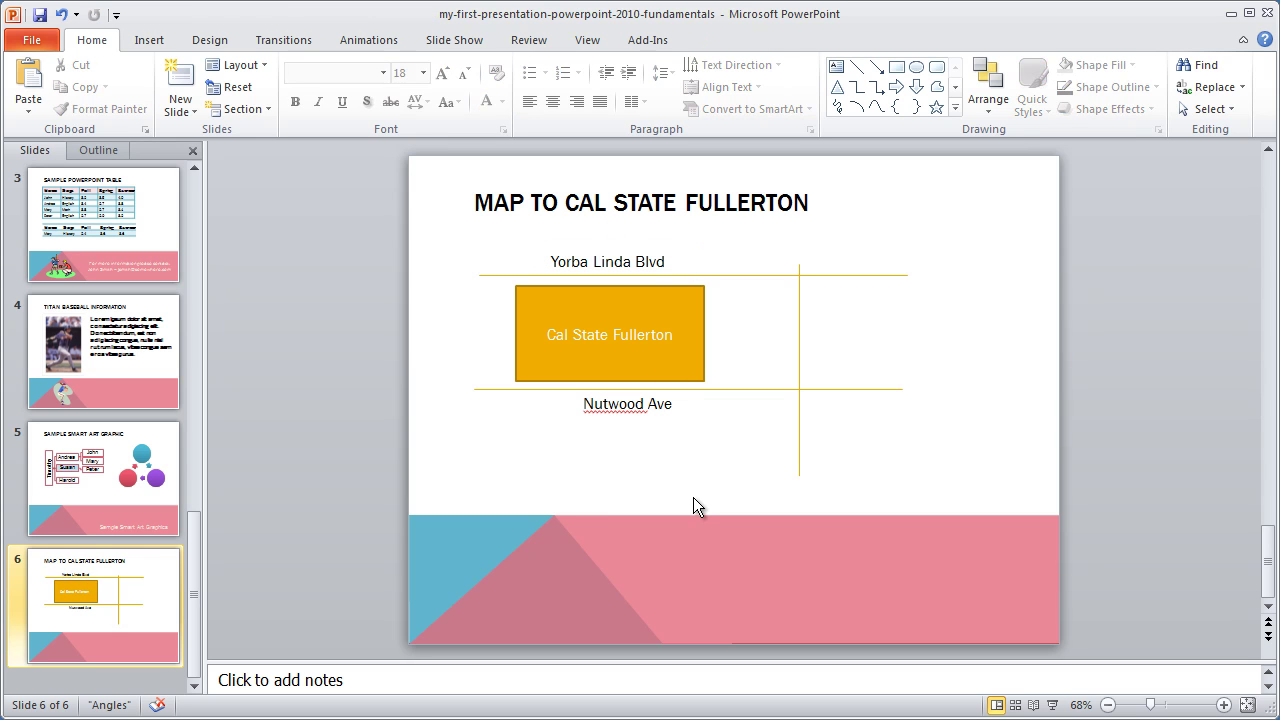